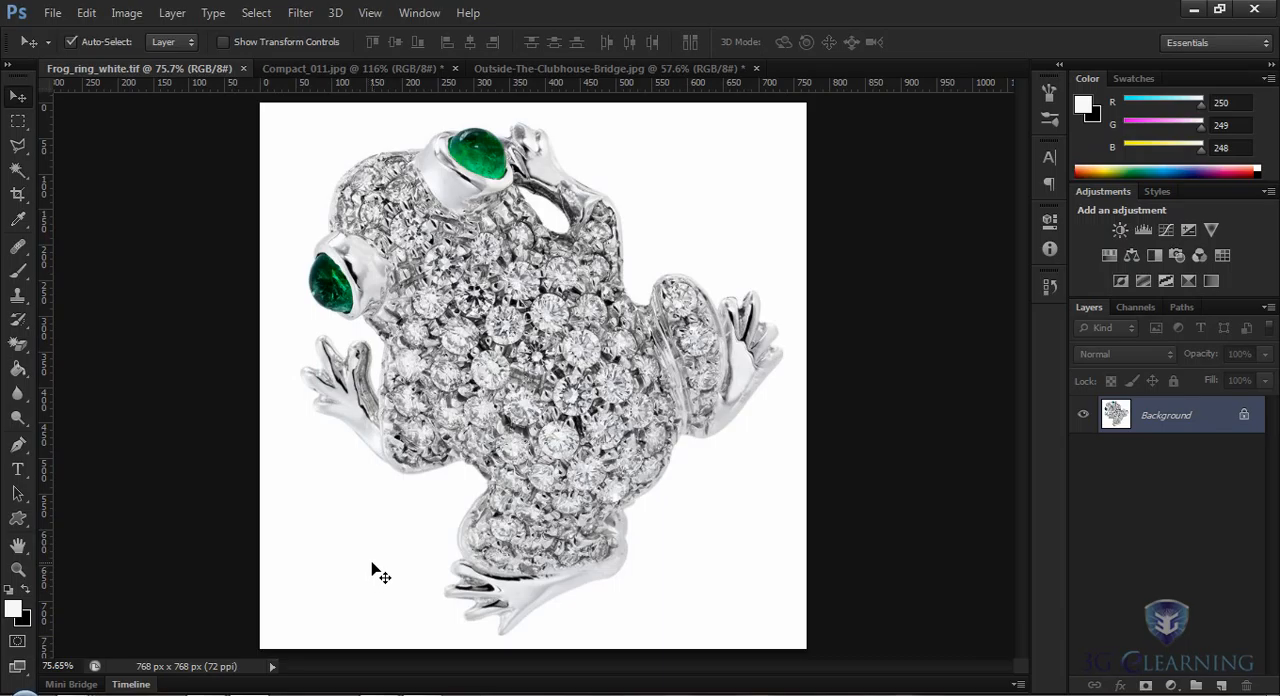
Step: Convert the frog ring's Background into a regular layer and delete its surrounding white area selected with the Magic Wand at tolerance 10
double_click(1164, 416)
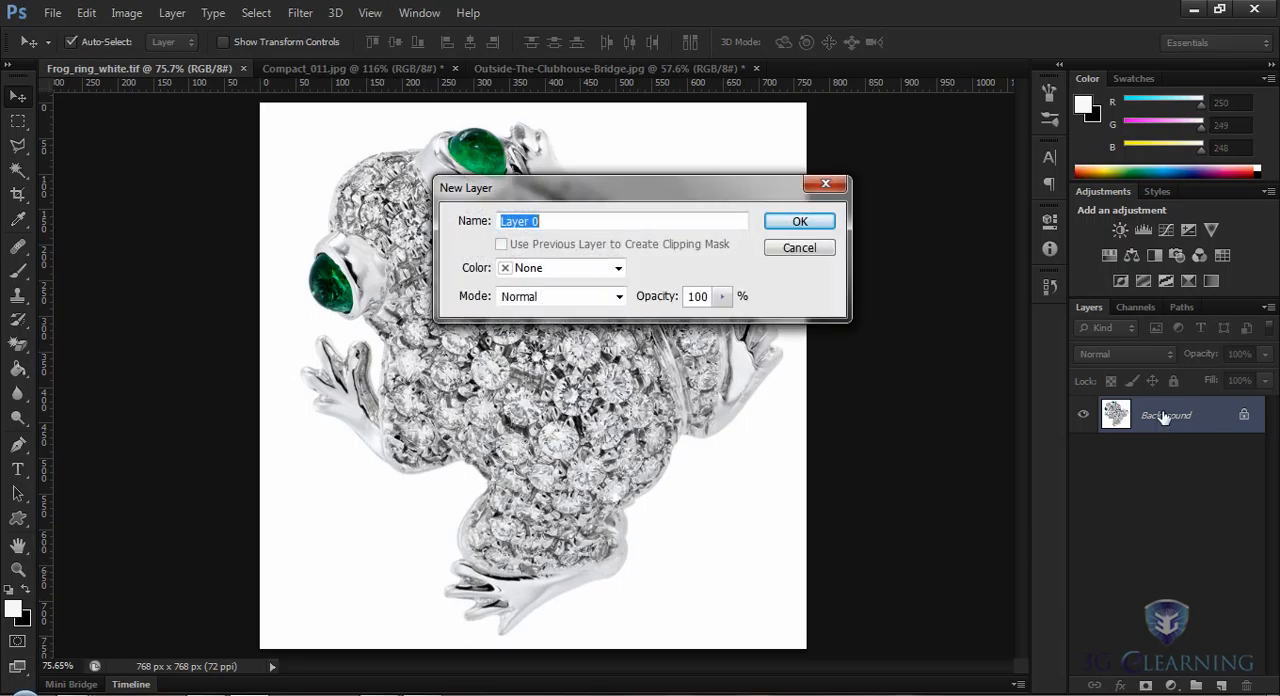
click(797, 222)
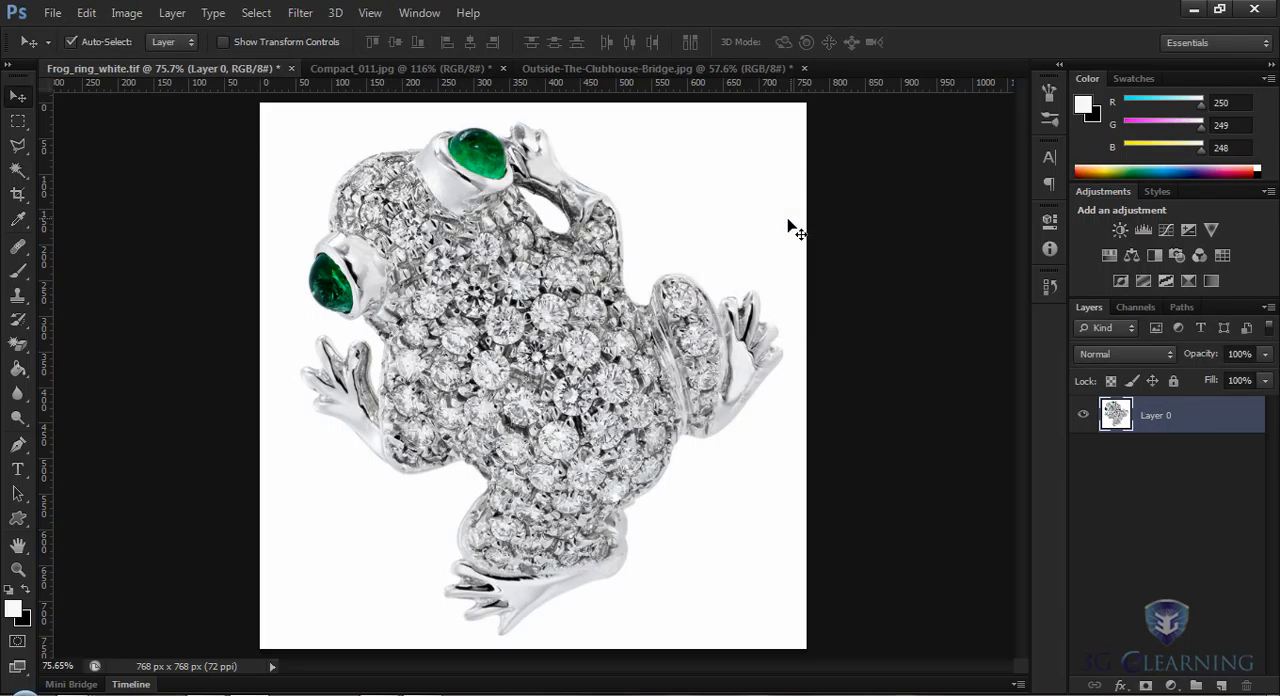
click(18, 170)
click(296, 538)
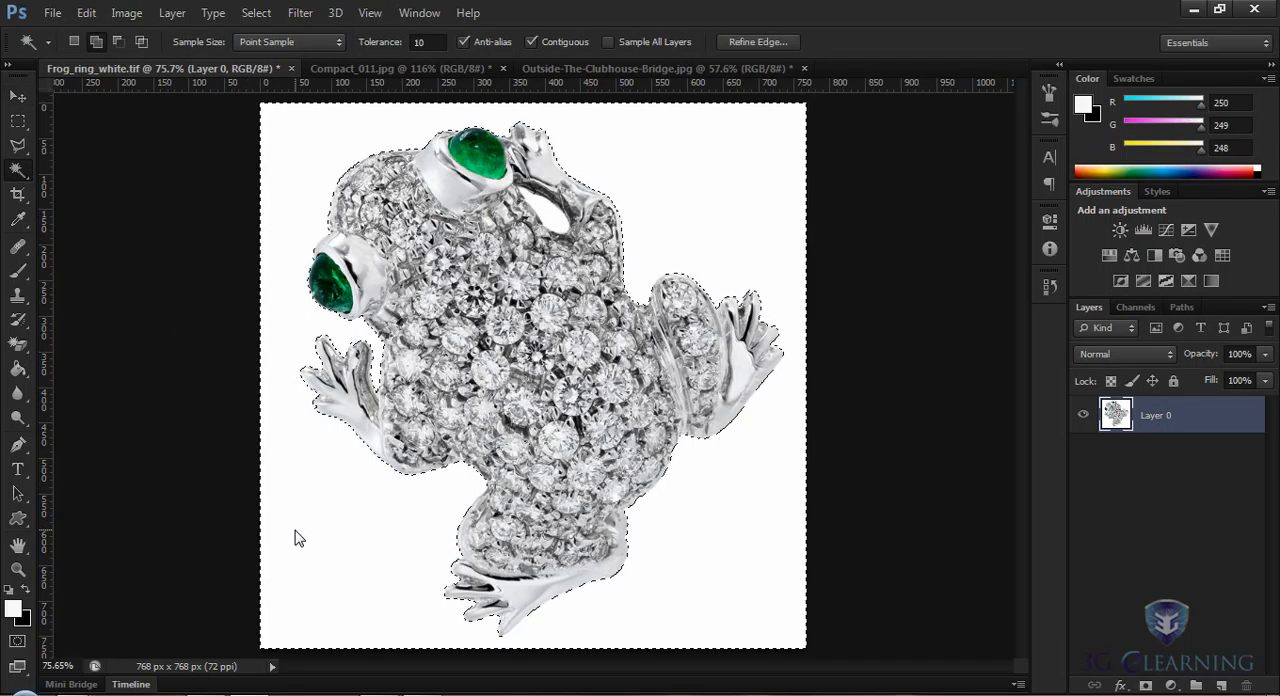
key(Delete)
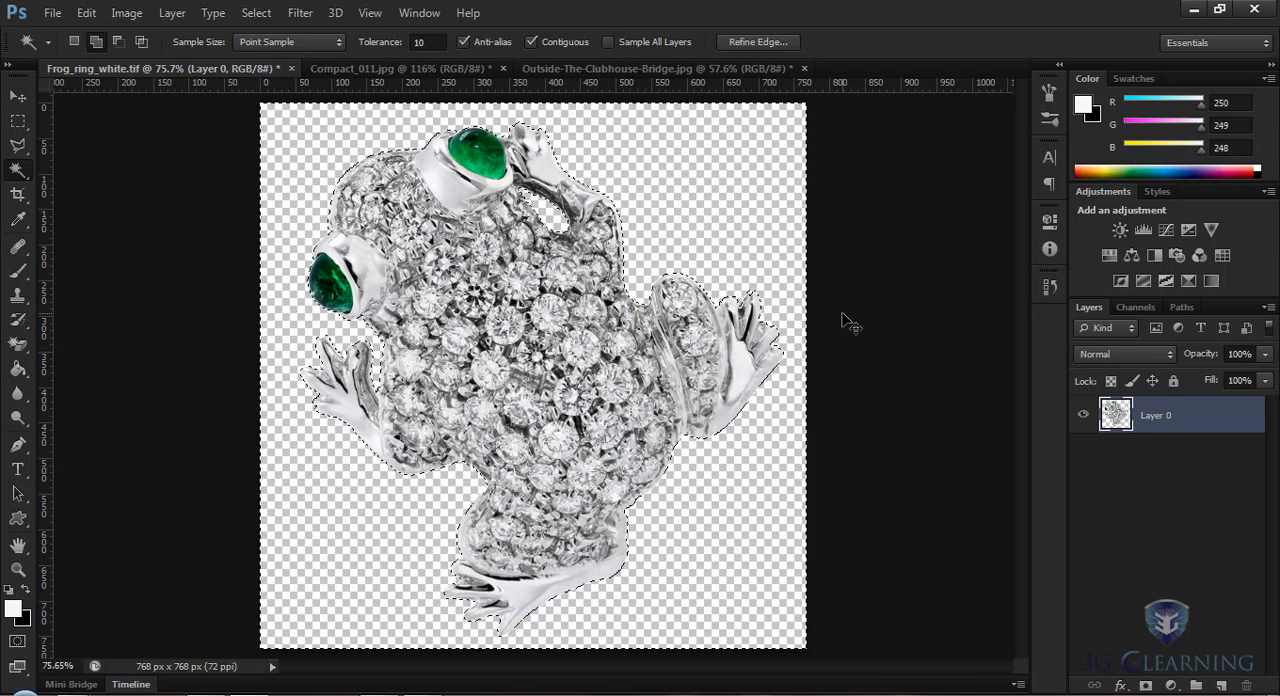
key(ctrl+d)
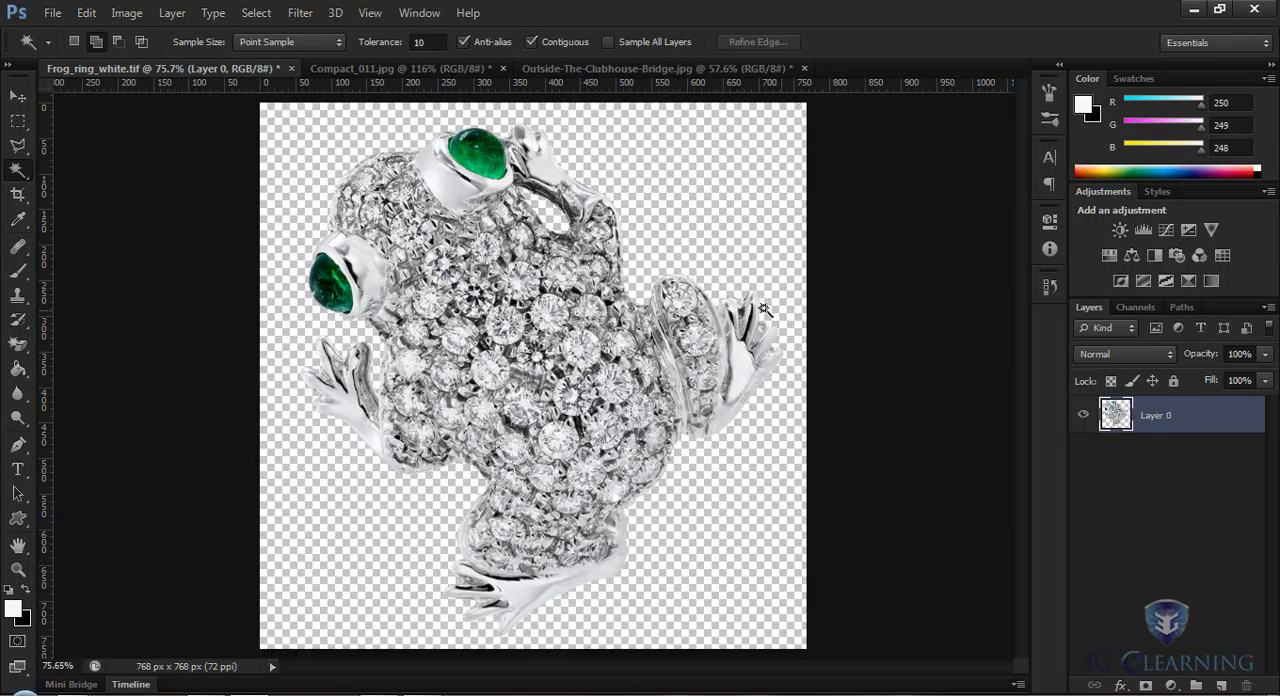
Step: Revert Frog_ring_white.tif to its last saved version
click(51, 13)
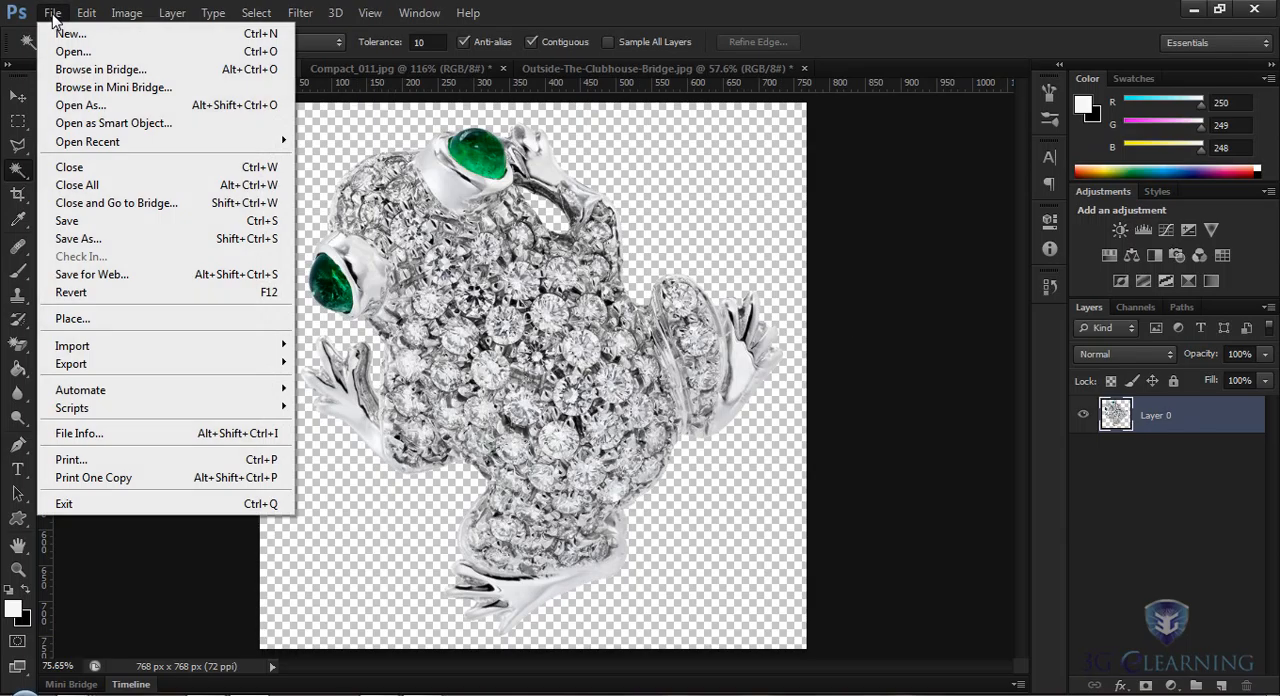
click(80, 292)
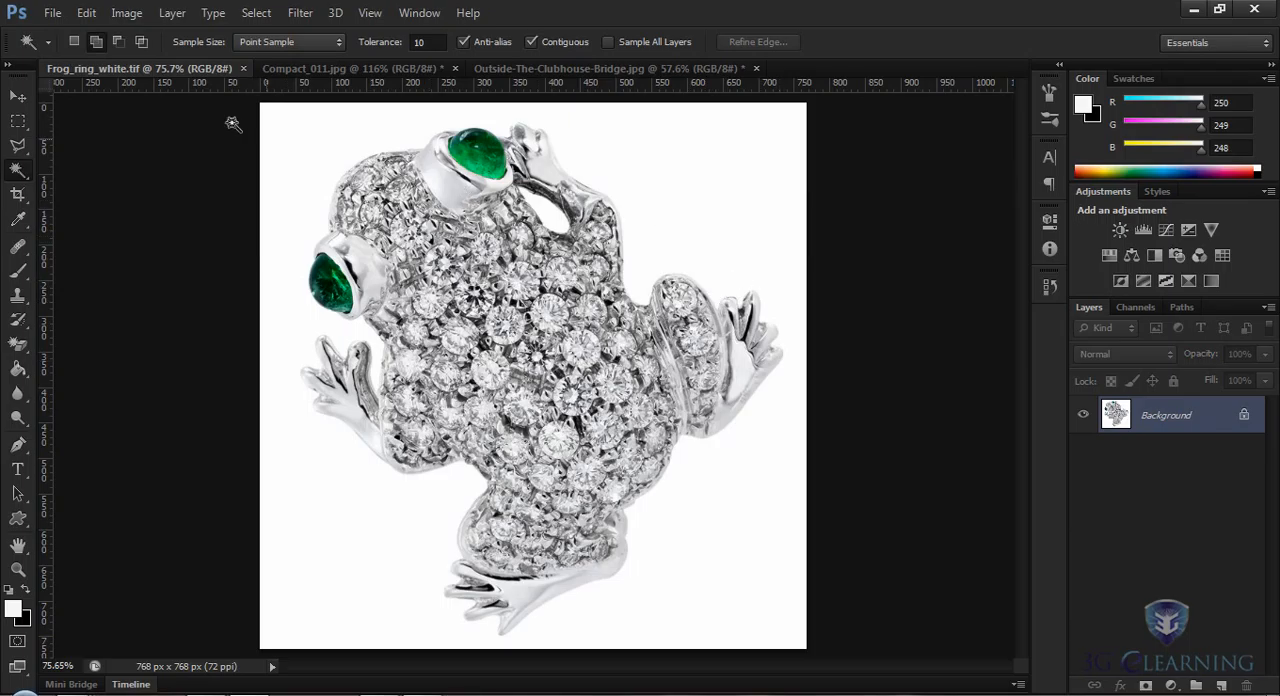
click(52, 13)
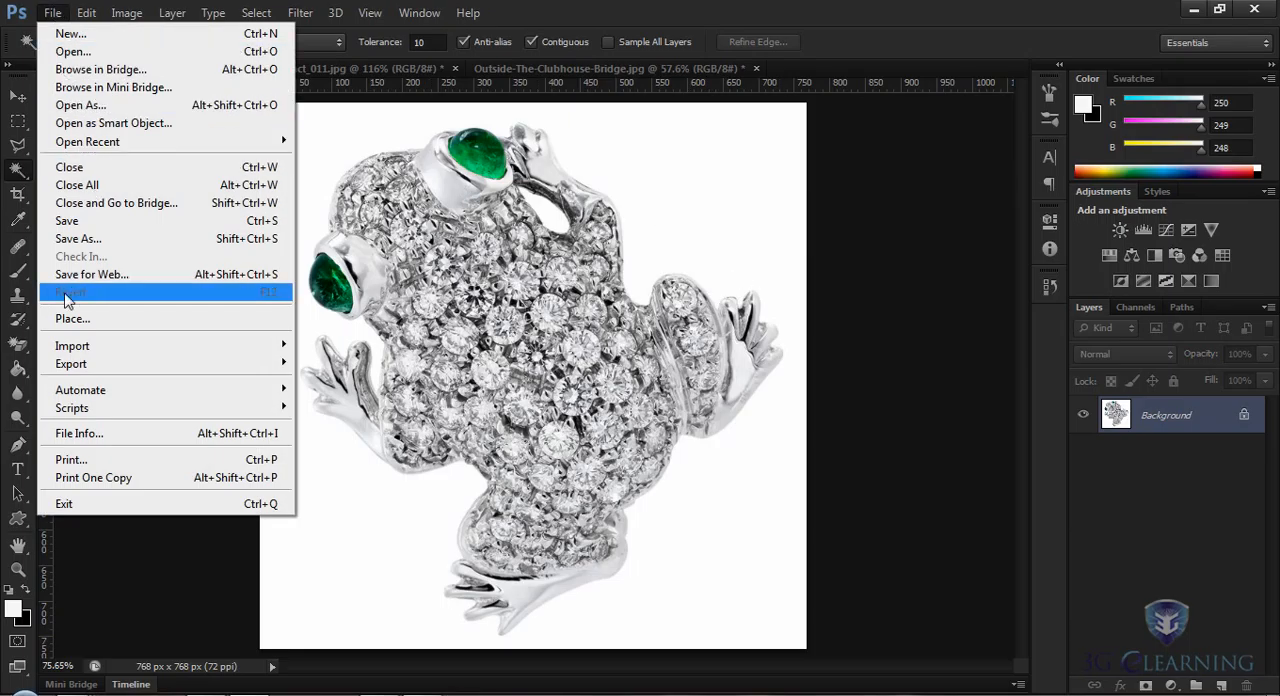
click(50, 14)
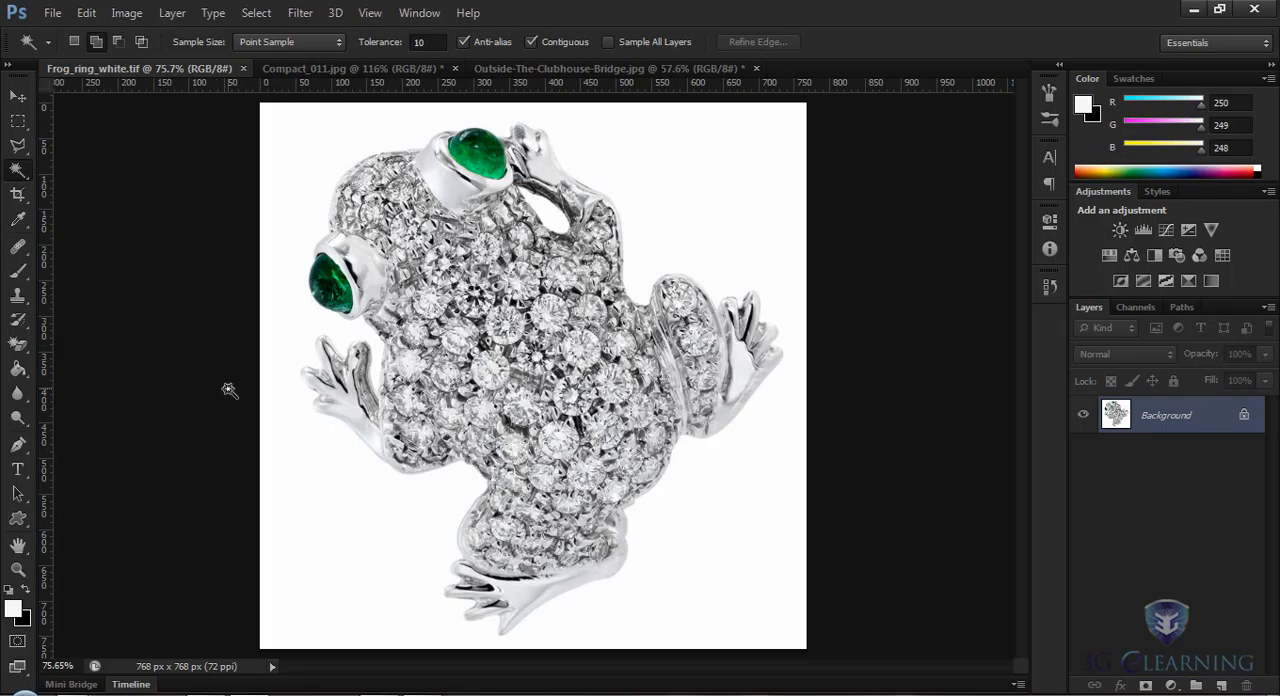
Step: Erase the white area around the frog ring with the Magic Eraser at tolerance 10, keeping Contiguous enabled
click(19, 345)
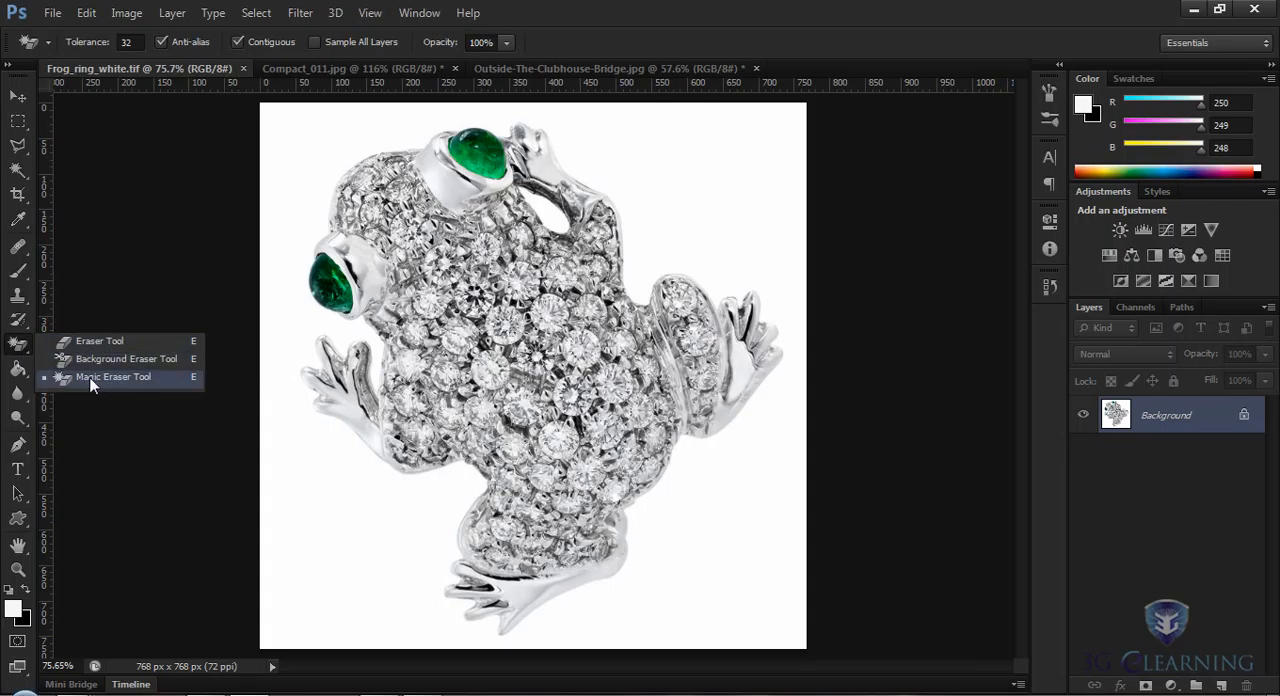
click(120, 379)
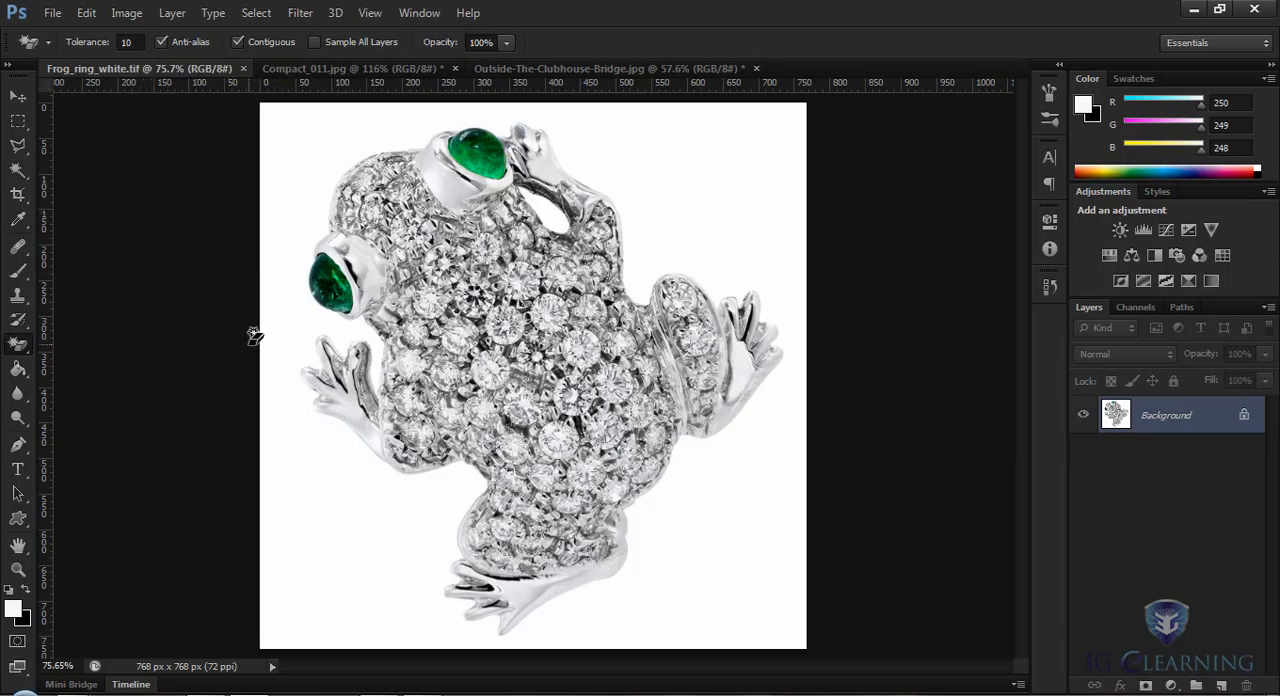
click(328, 507)
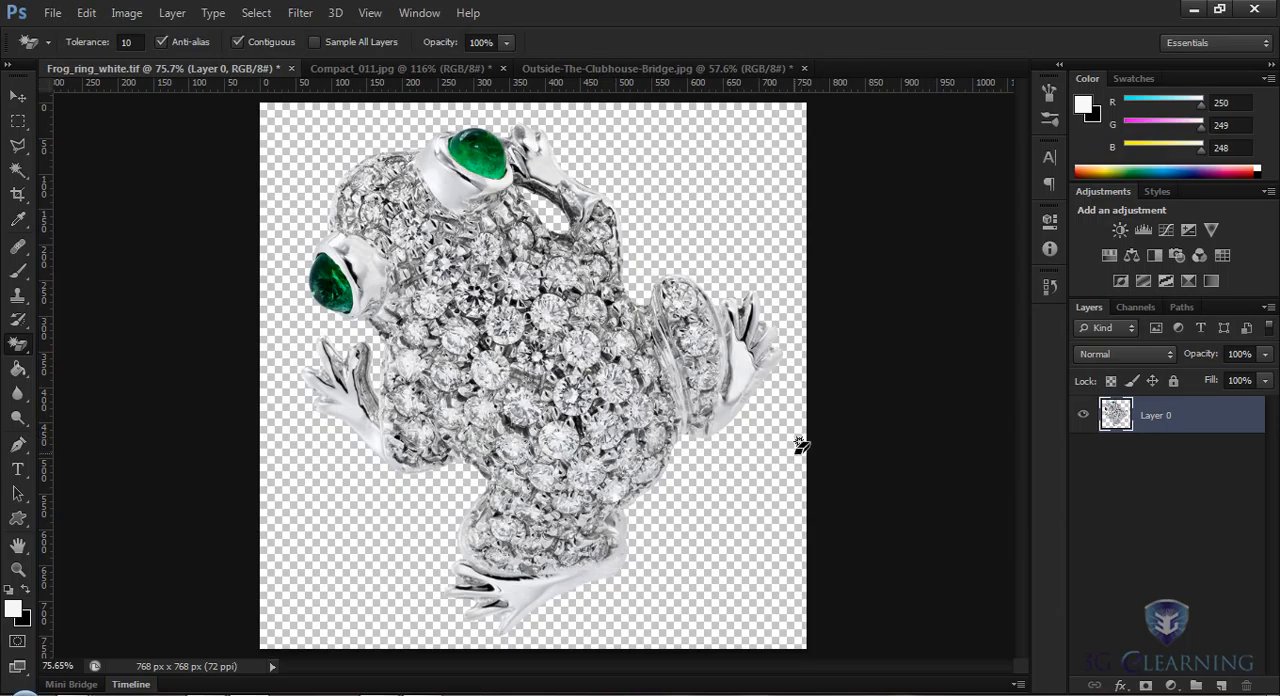
Step: Erase the plain light background in Compact_011.jpg with the Magic Eraser and move the cut-out mirror slightly up and to the left
click(372, 70)
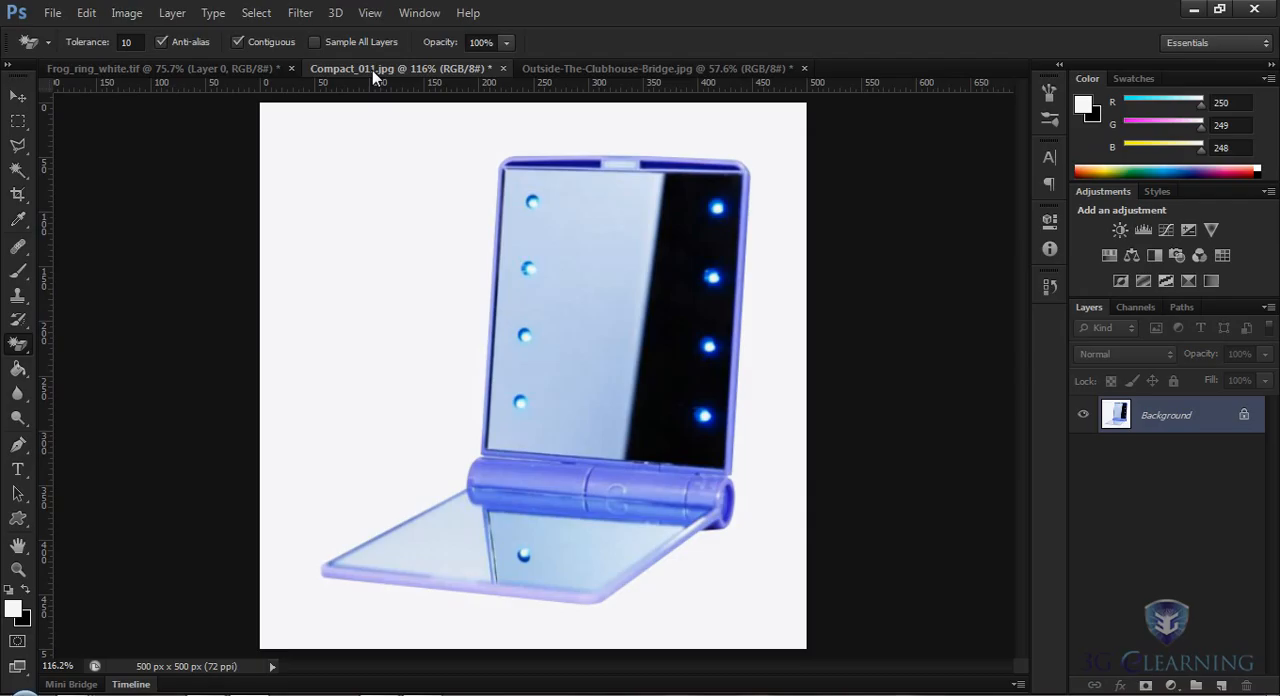
click(352, 313)
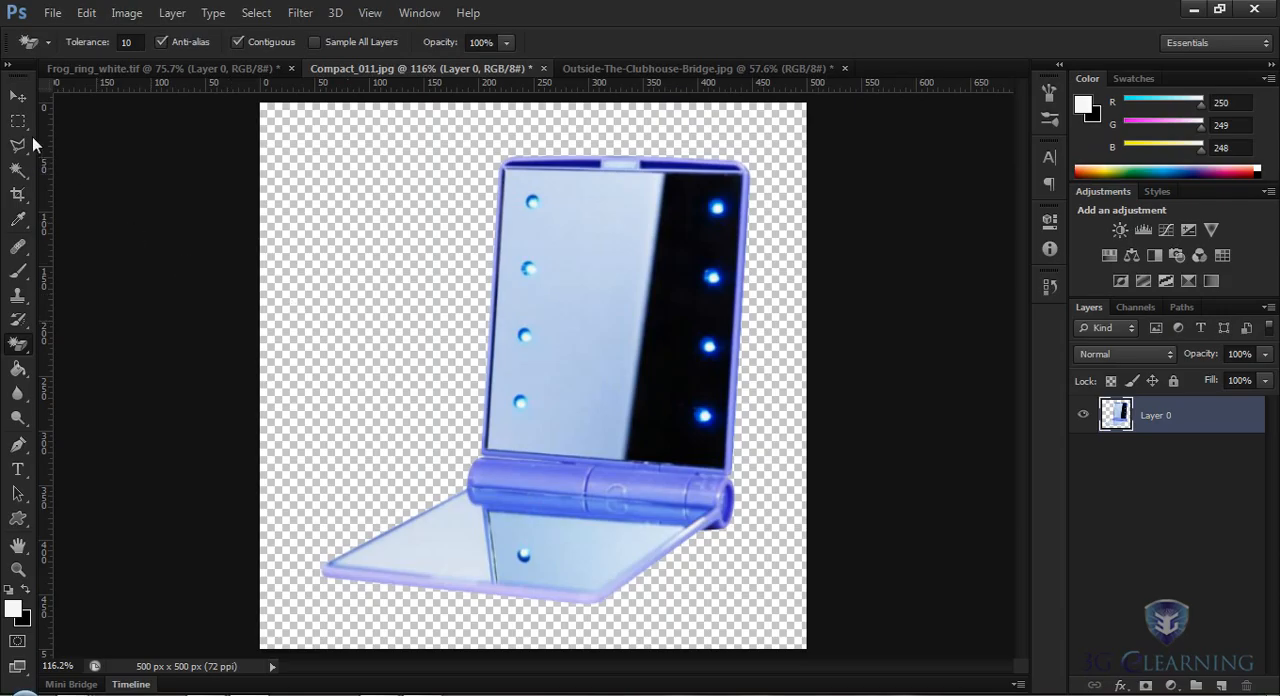
click(17, 98)
mouse_move(604, 380)
mouse_down()
mouse_move(519, 327)
mouse_move(622, 446)
mouse_move(584, 384)
mouse_up()
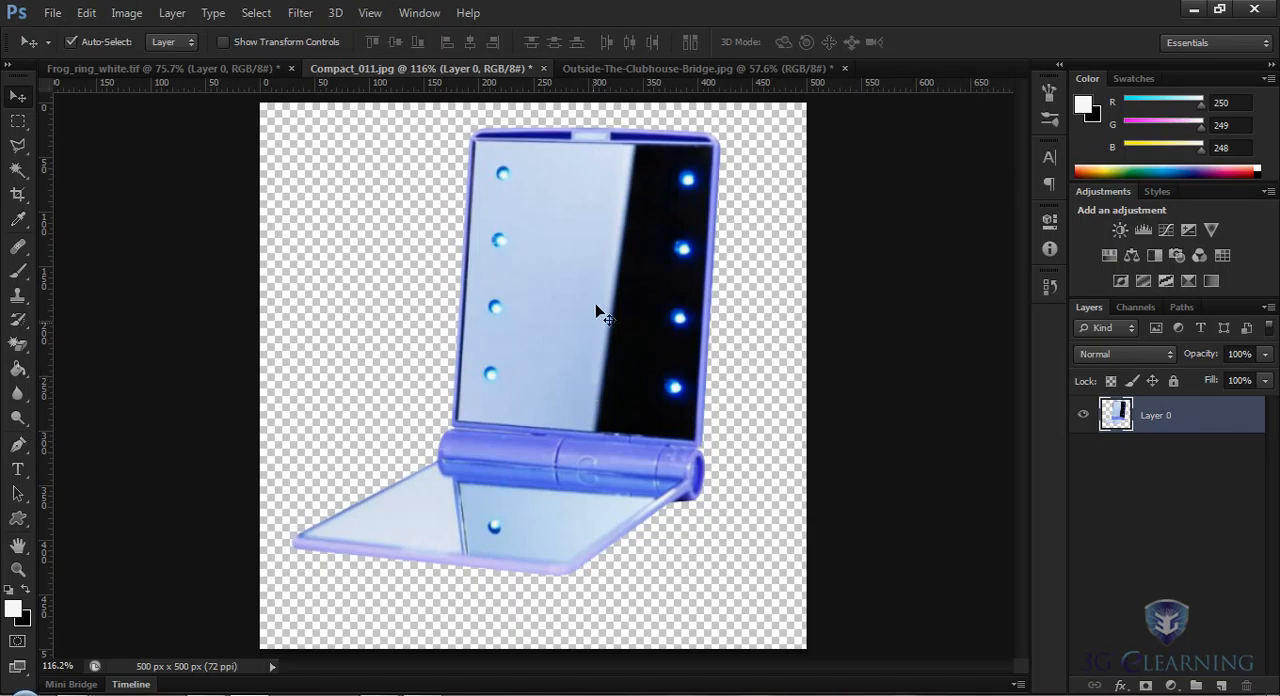
Step: Try to erase the sky in Outside-The-Clubhouse-Bridge.jpg with the Magic Eraser at tolerance 10, and undo it
click(599, 71)
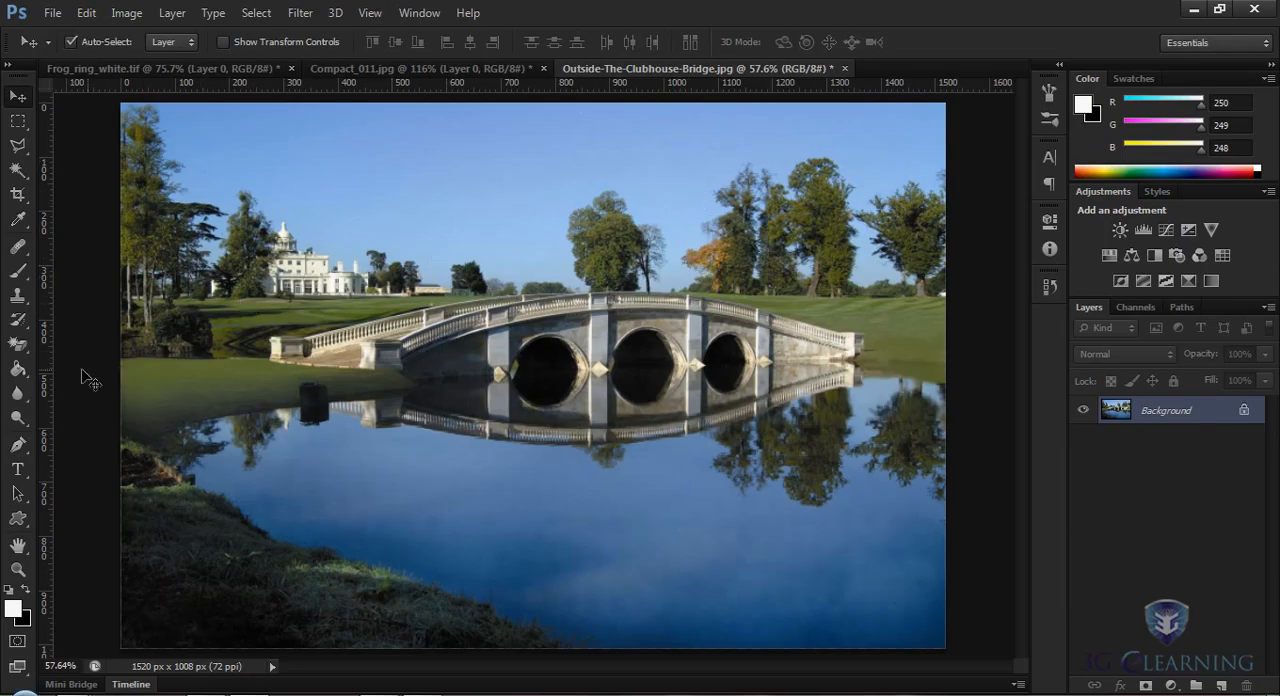
drag(17, 343, 78, 379)
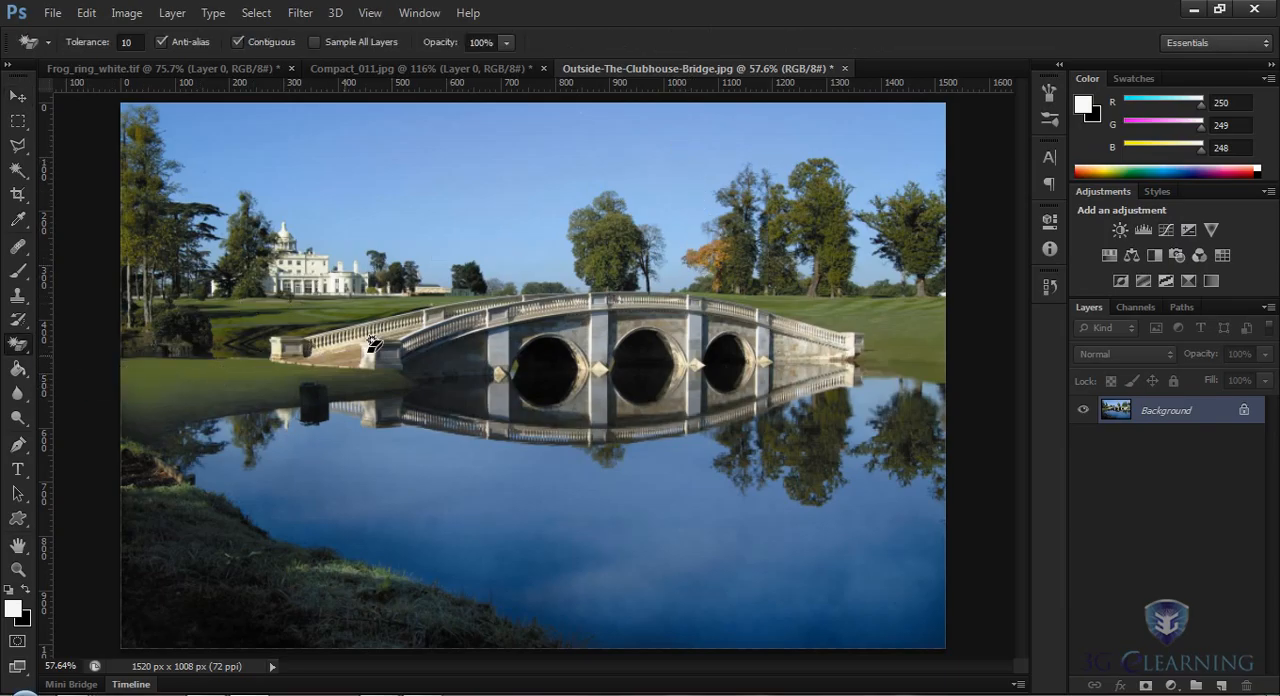
click(534, 121)
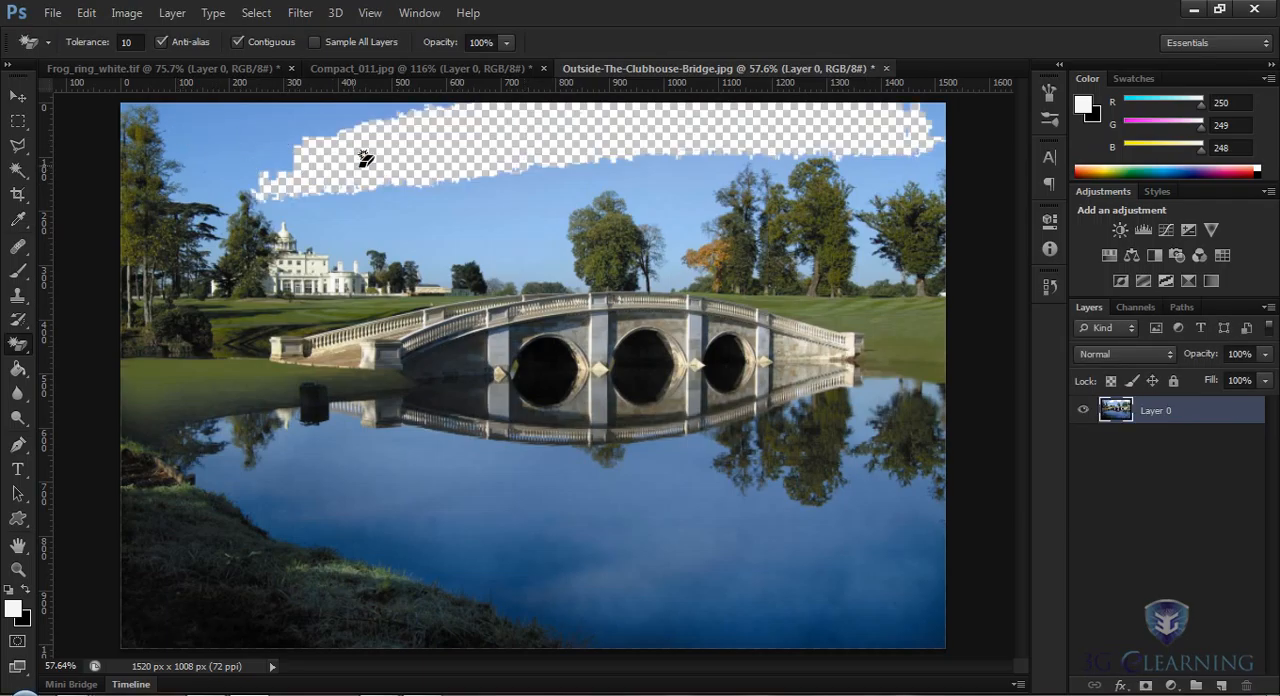
click(86, 13)
click(156, 26)
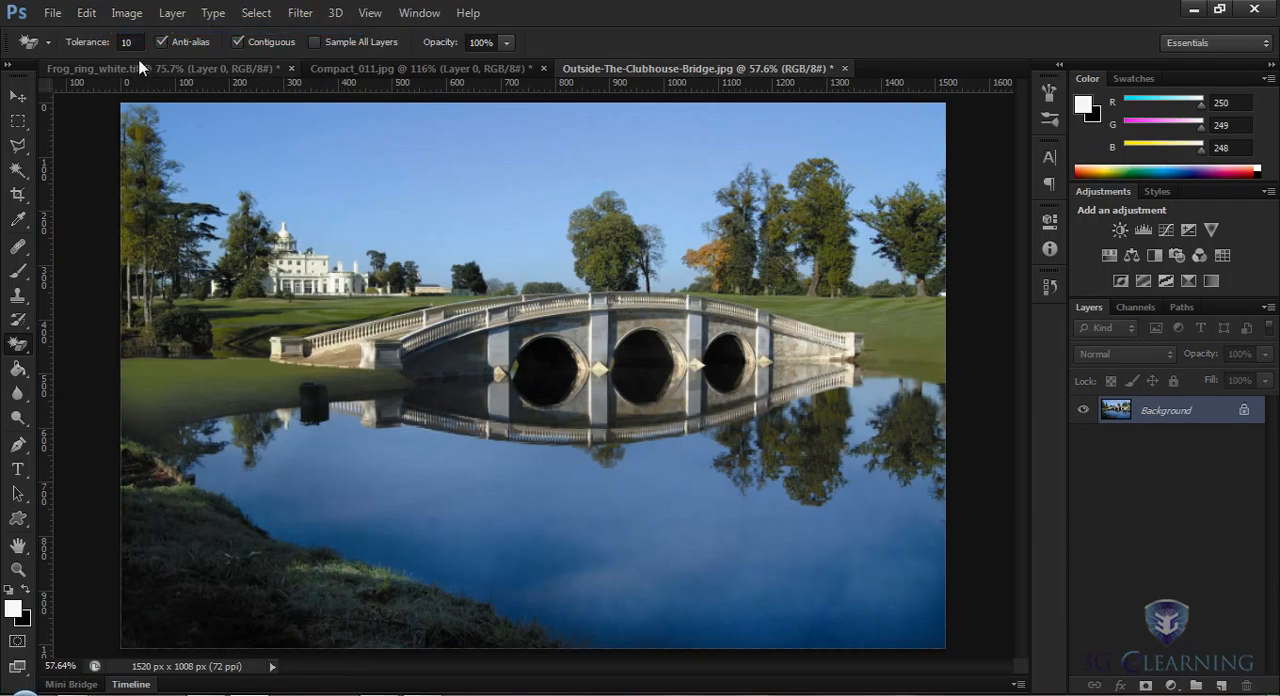
Step: Try to erase the bridge photo's sky with the Magic Eraser at tolerance 80, and undo the erasure
text(80)
key(Return)
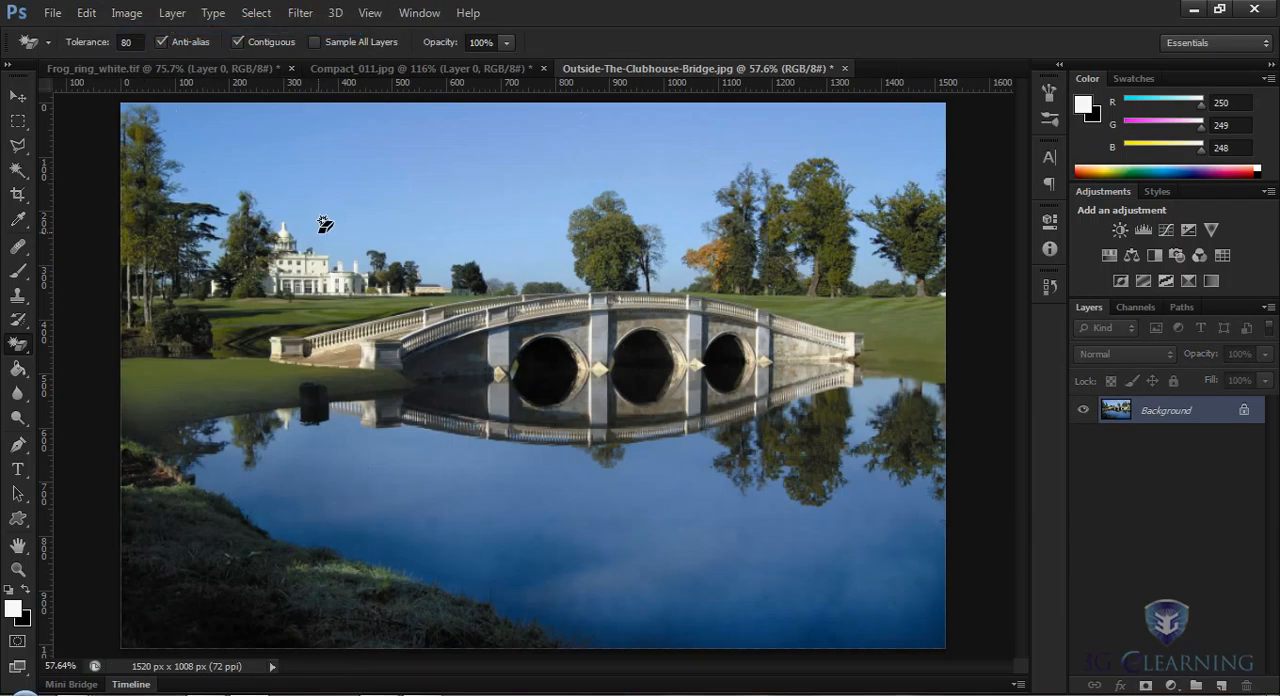
click(478, 140)
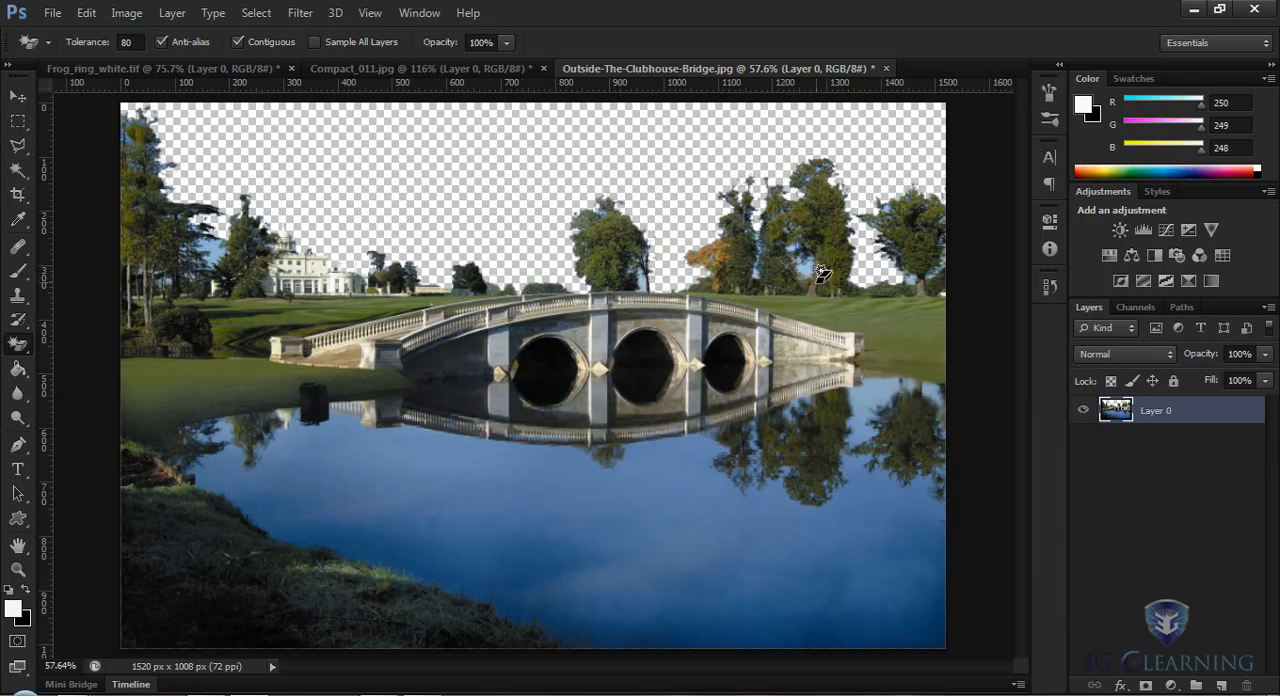
click(86, 12)
click(144, 27)
key(ctrl+alt+z)
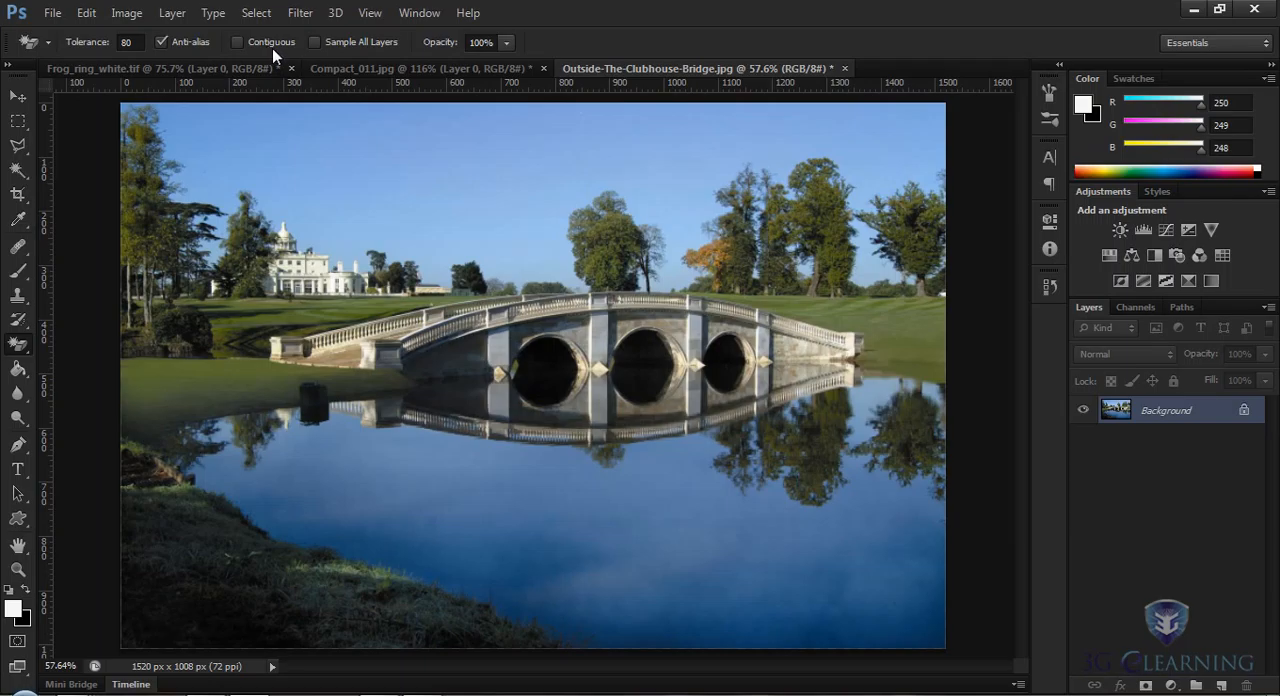
Step: Set the Magic Eraser tolerance to 50 for erasing with Contiguous off
click(126, 43)
text(50)
key(Return)
Step: Try to erase the sky colour across the whole bridge photo with Contiguous off, and undo it
click(380, 145)
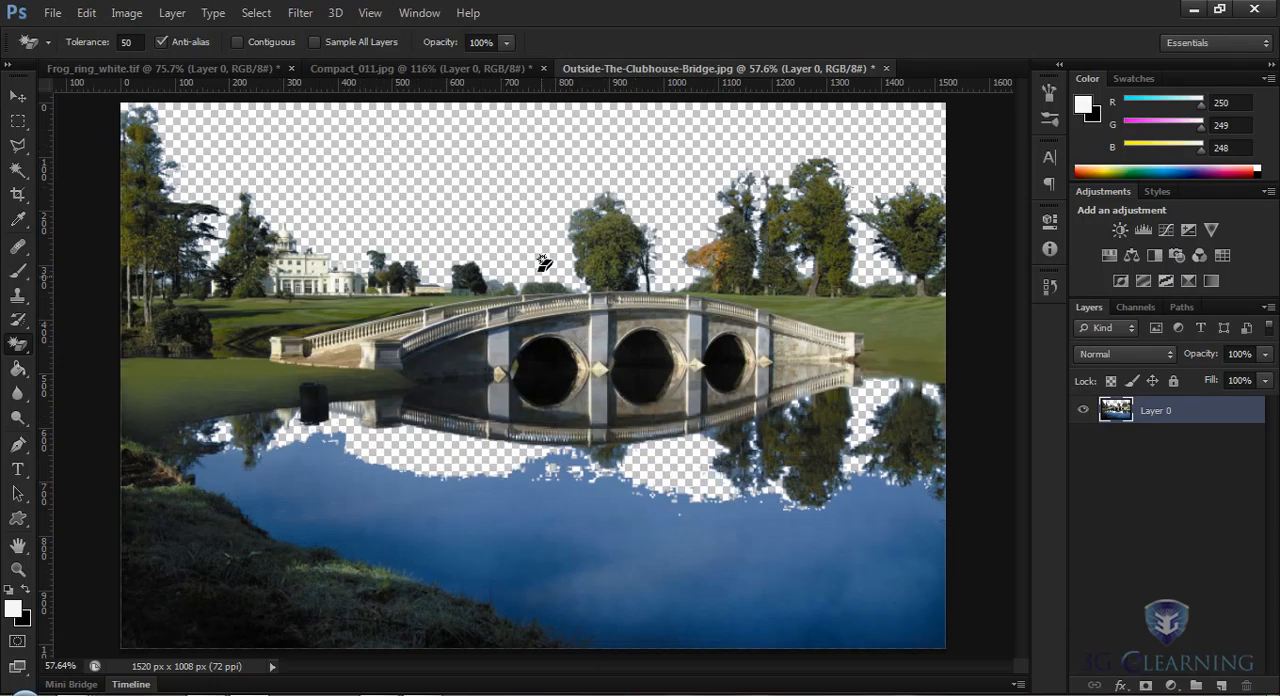
click(90, 16)
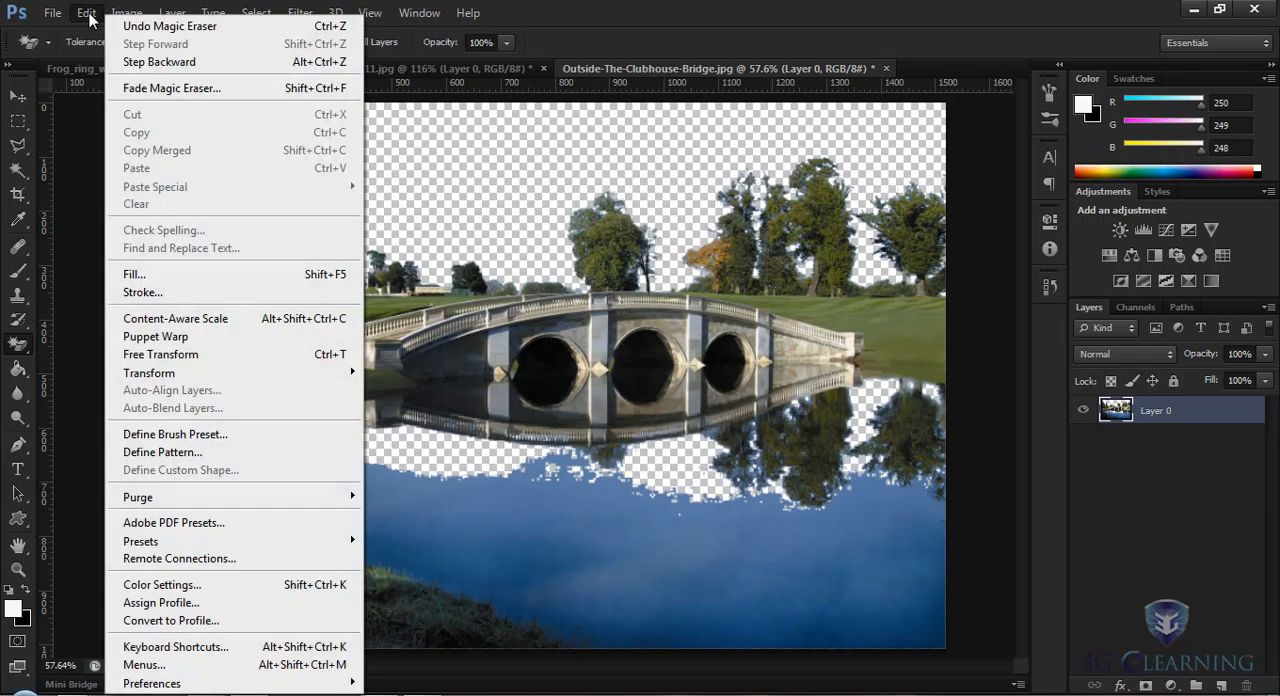
click(143, 35)
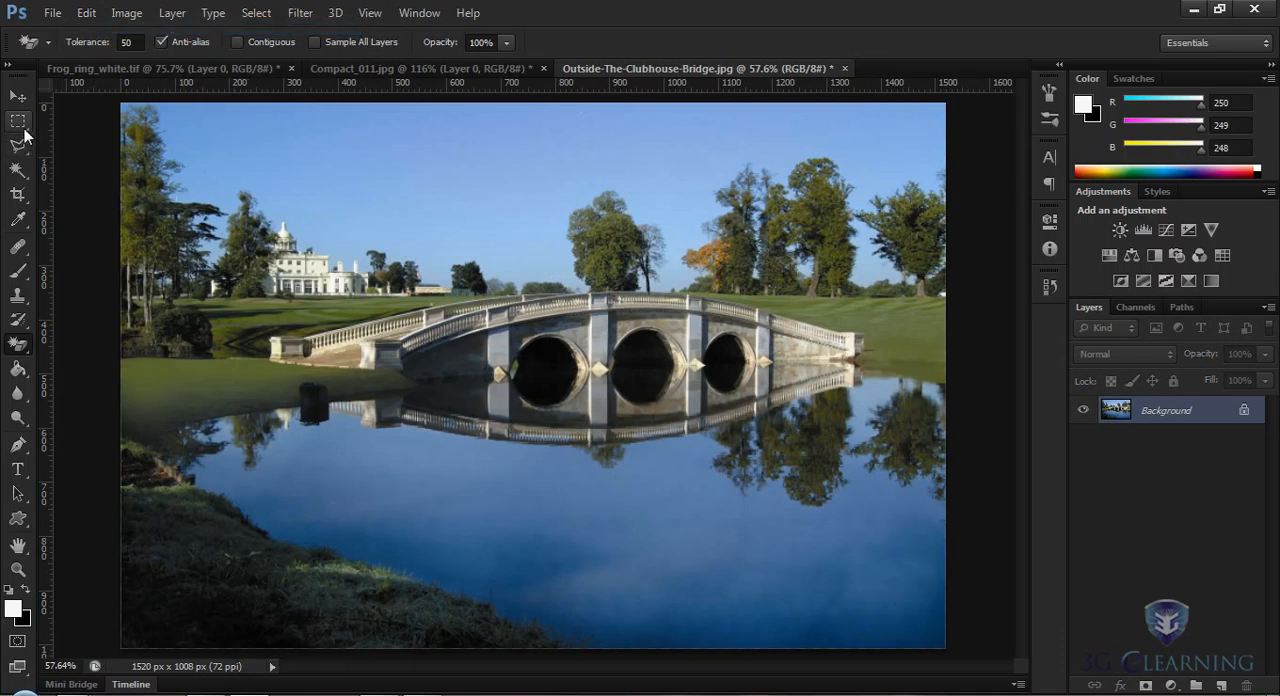
Step: Select the full-width area above the horizon with a rectangular marquee and erase the sky inside it using the Magic Eraser
right_click(24, 130)
click(67, 121)
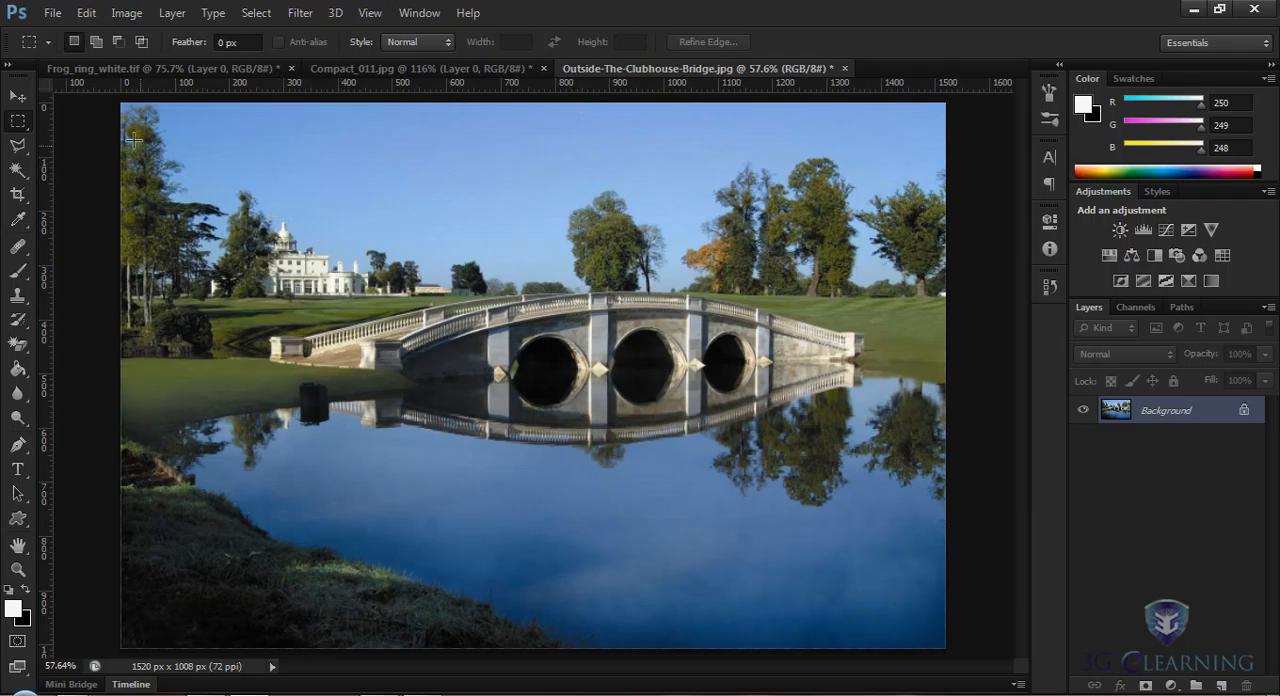
drag(118, 100, 945, 298)
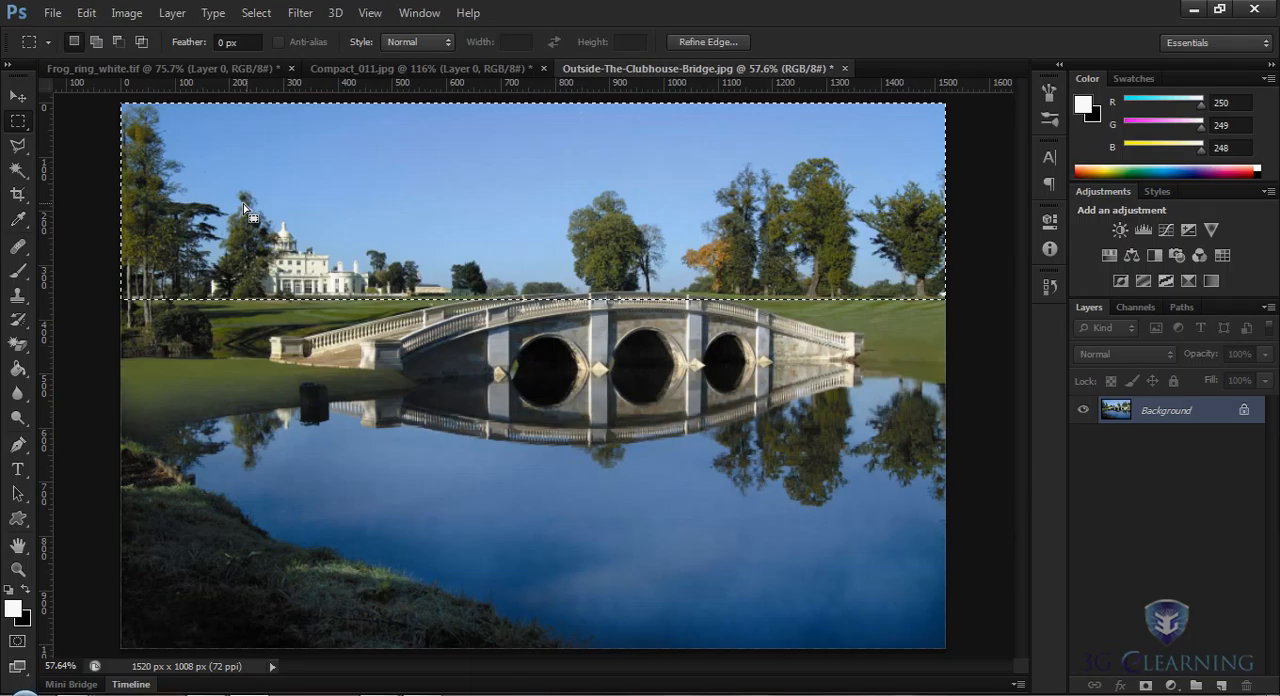
click(19, 347)
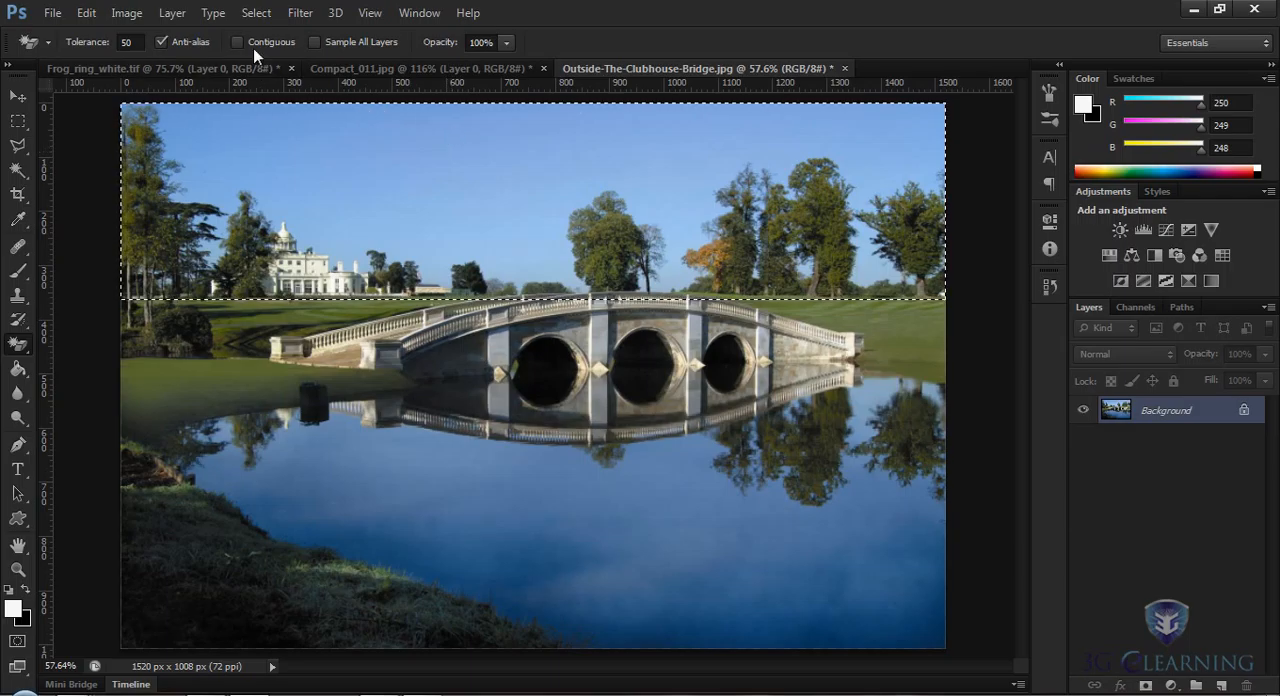
click(388, 154)
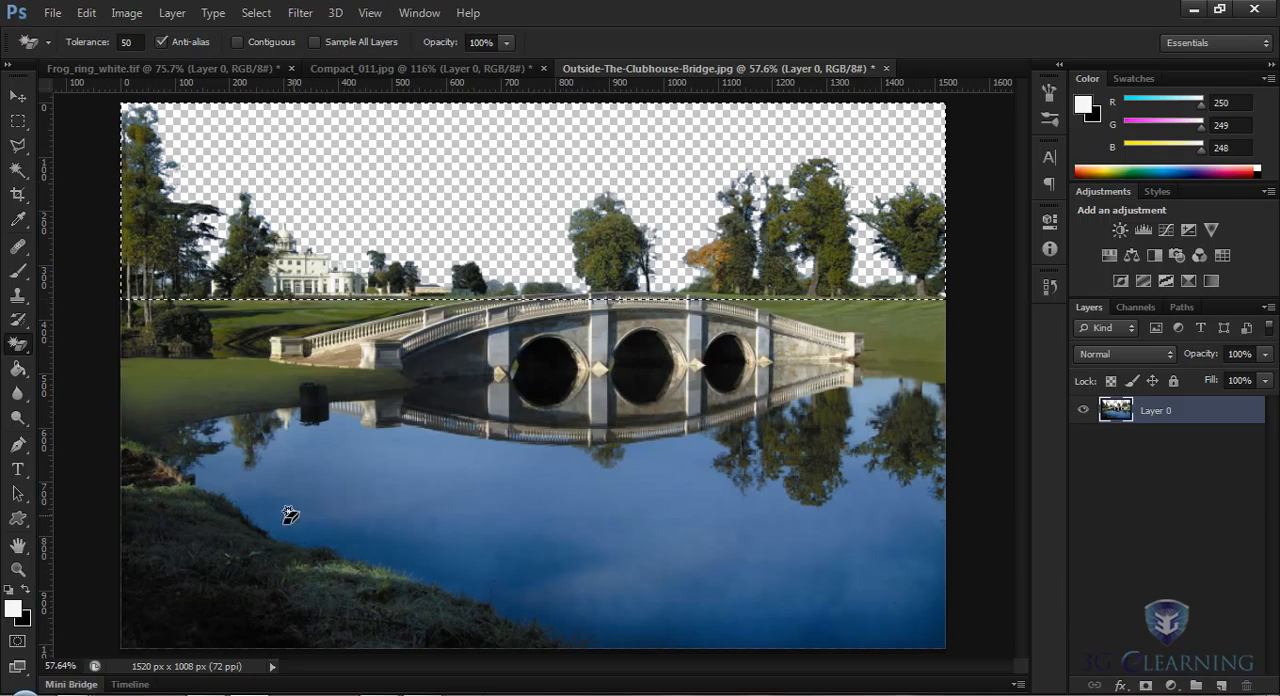
click(85, 688)
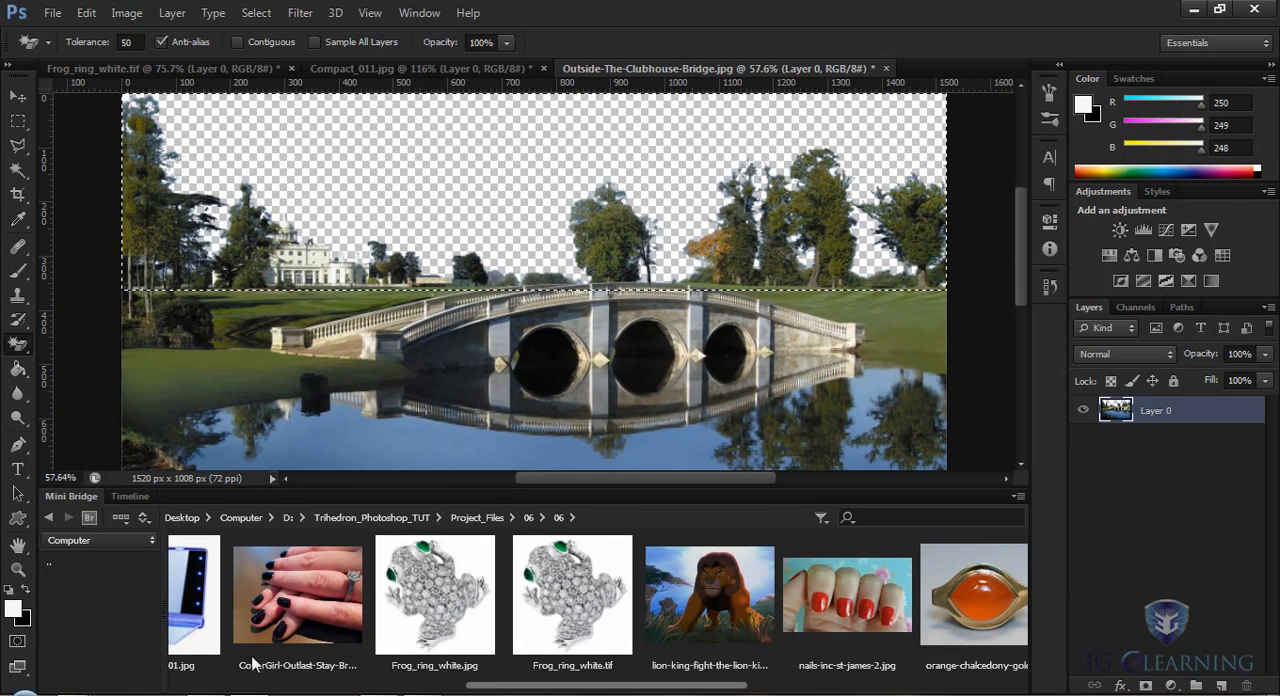
drag(488, 688, 548, 690)
click(546, 589)
double_click(546, 589)
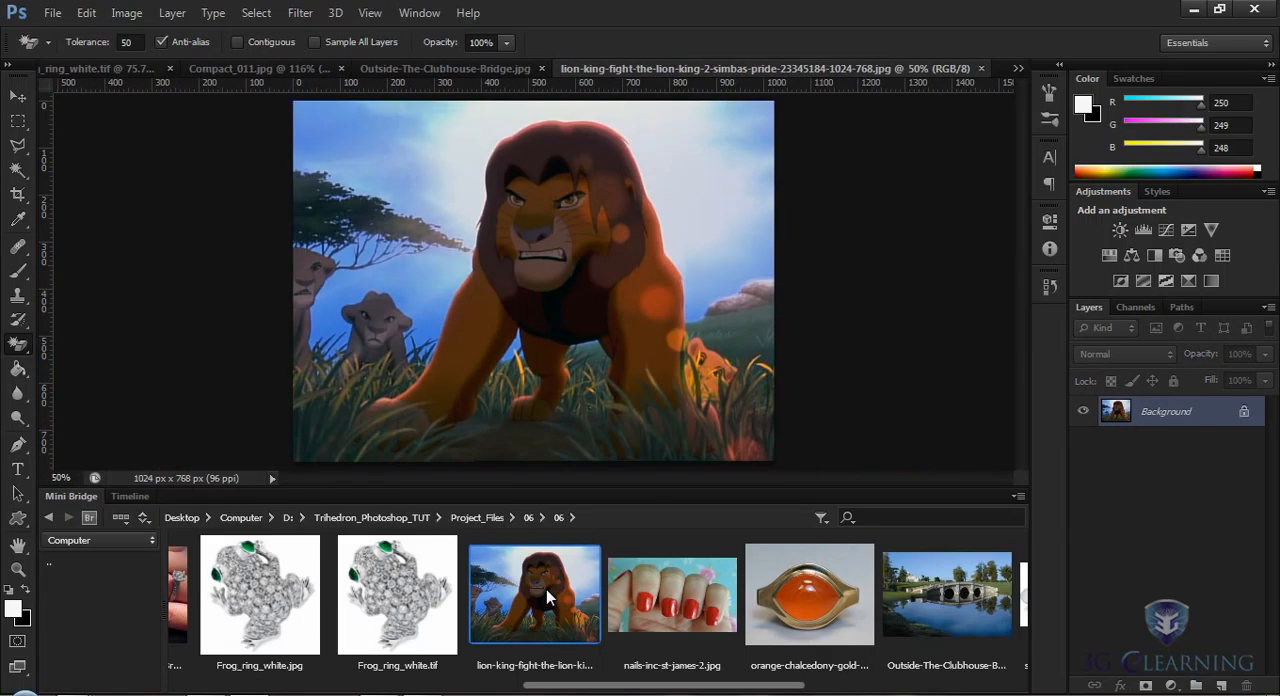
click(78, 497)
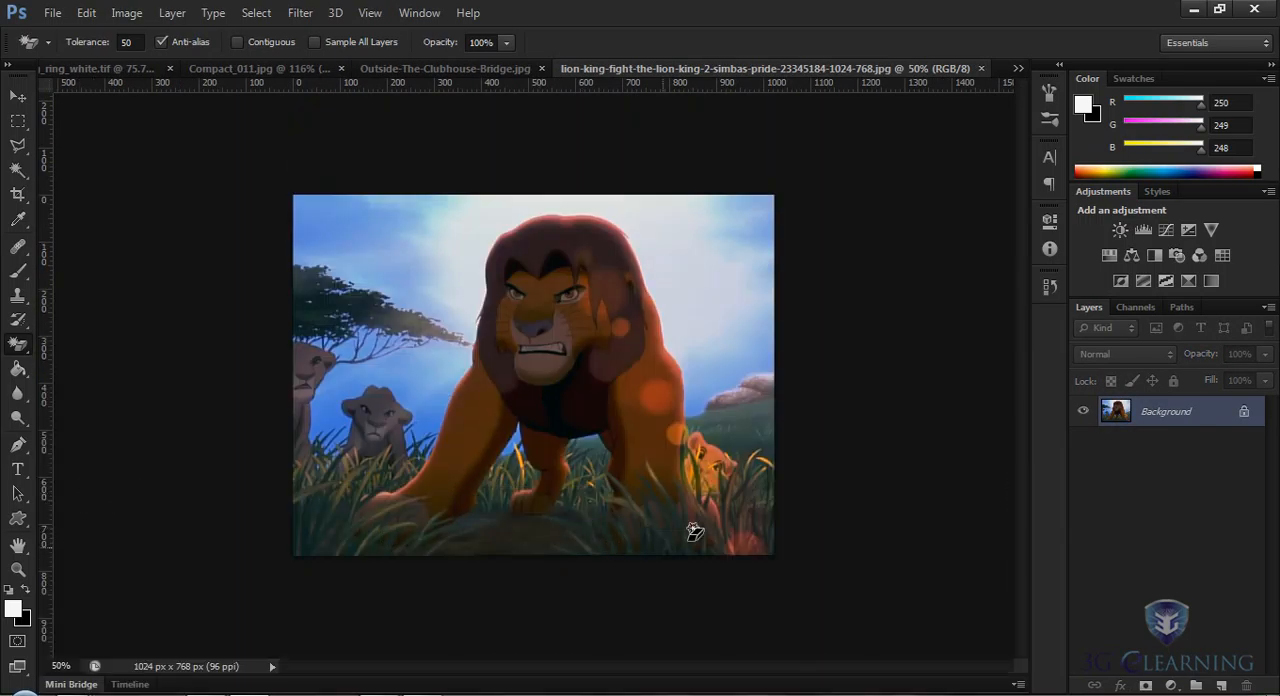
click(18, 96)
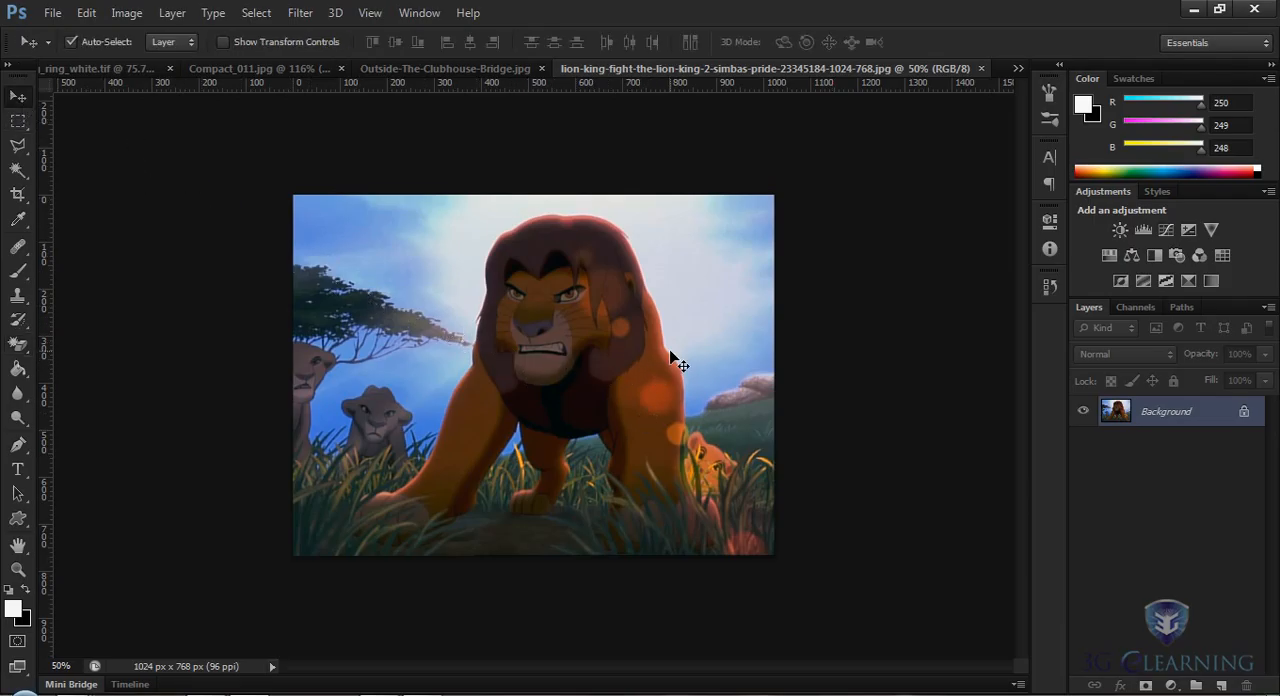
Step: Copy the lion image into the Outside-The-Clubhouse-Bridge.jpg document with the Move tool
drag(606, 339, 458, 75)
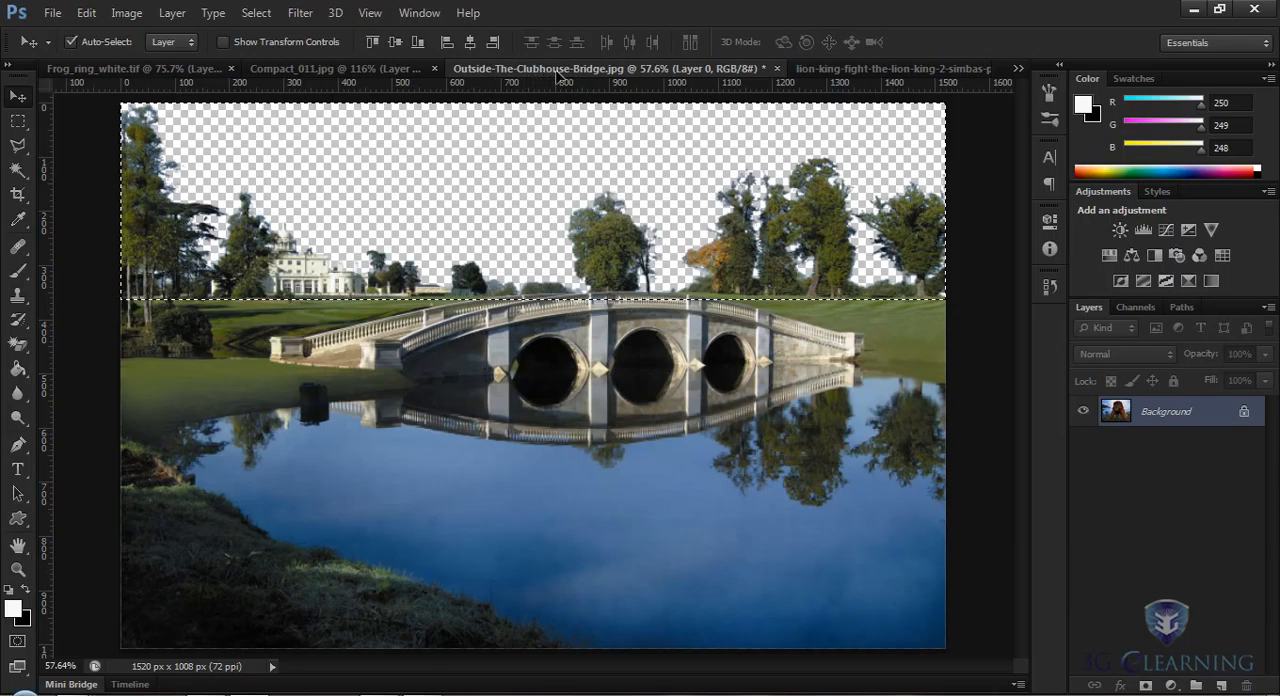
drag(558, 75, 553, 244)
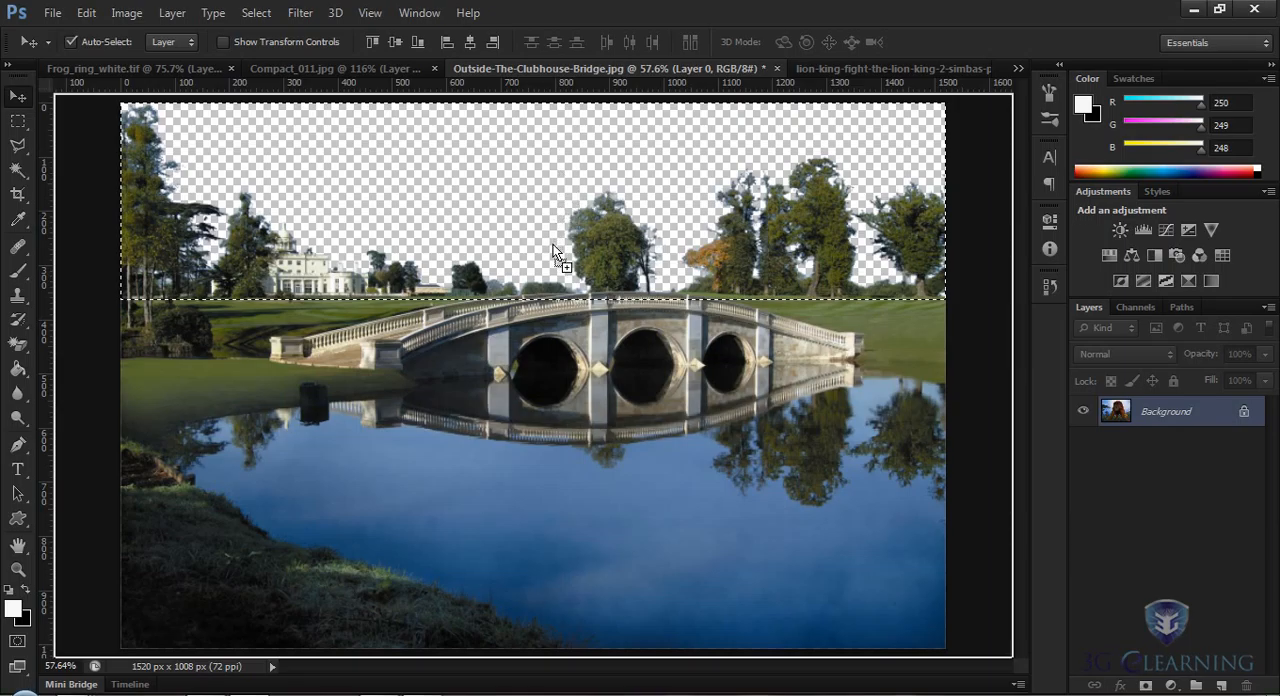
drag(553, 244, 553, 244)
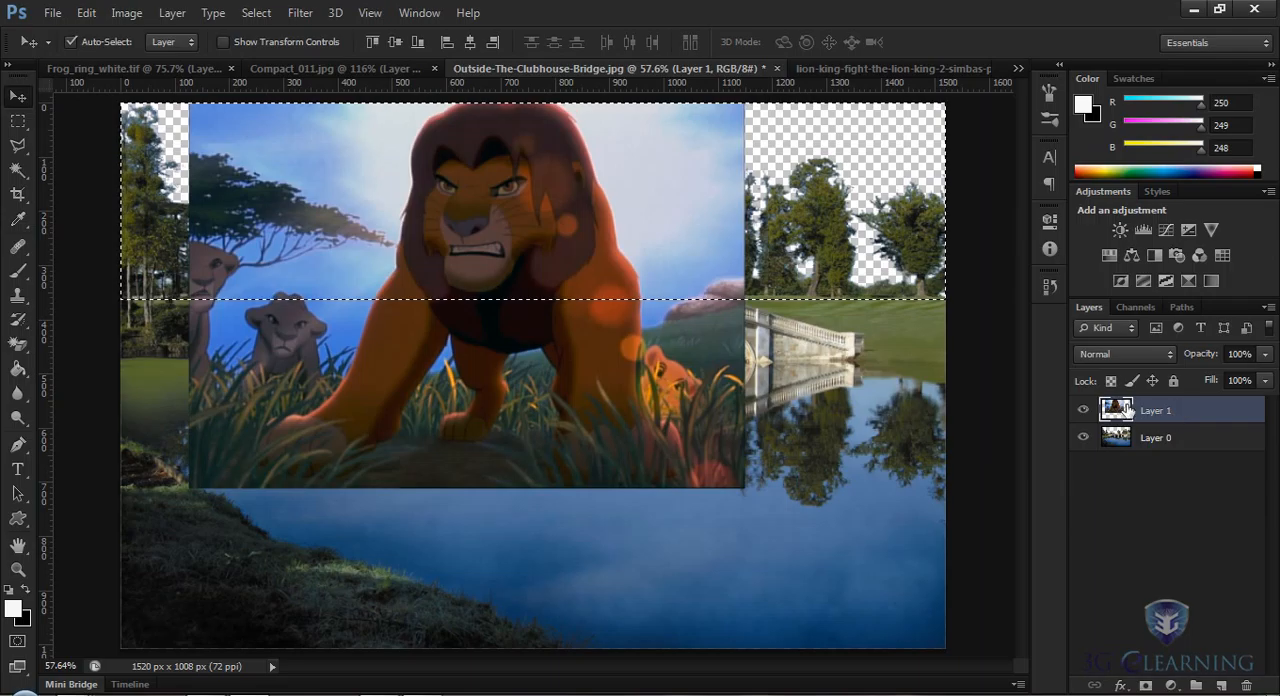
Step: Clear the marquee selection and shift the lion layer slightly to the right over the bridge photo
click(258, 13)
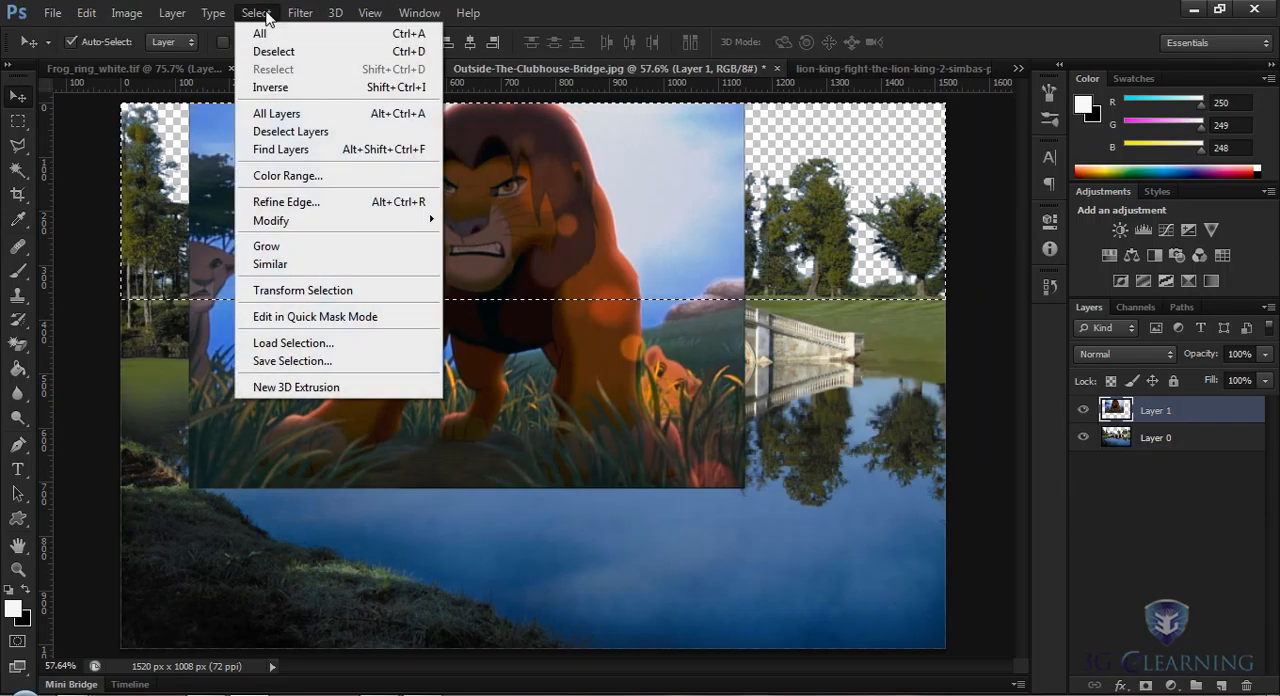
click(280, 49)
drag(477, 263, 514, 265)
Step: Rename the lion picture's layer as Lion and place it beneath the bridge photo's layer
double_click(1155, 411)
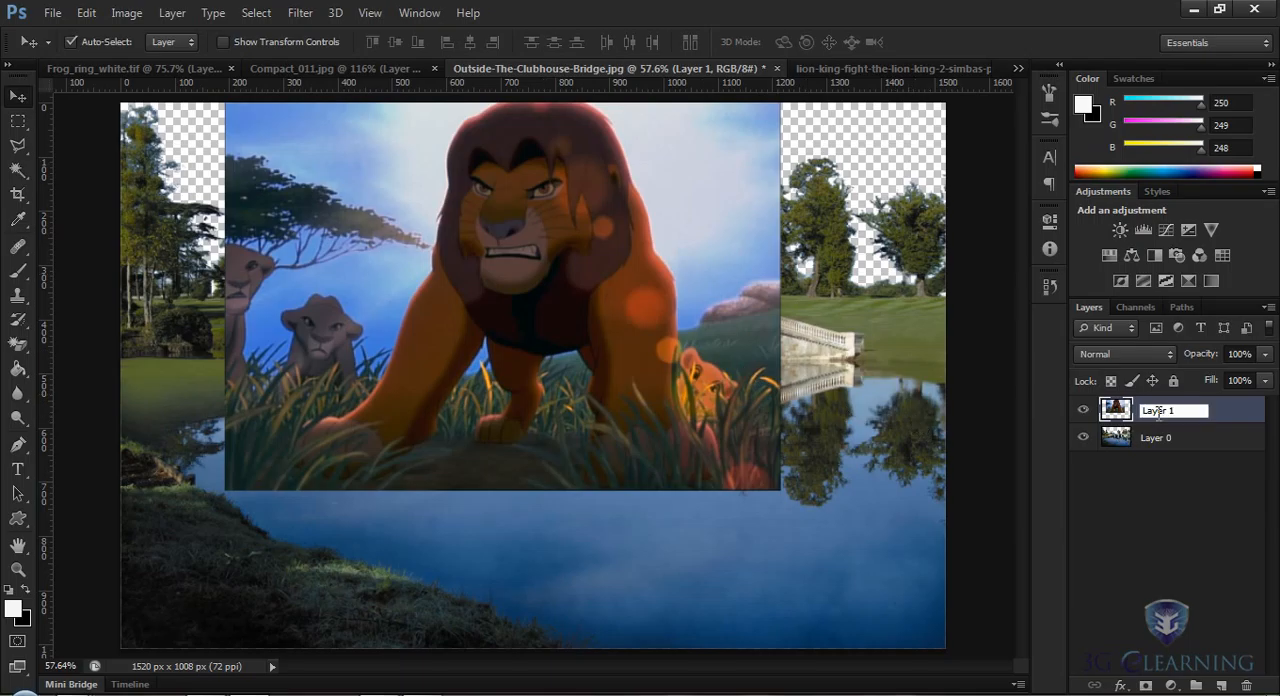
text(Lion)
key(Return)
drag(1190, 416, 1190, 468)
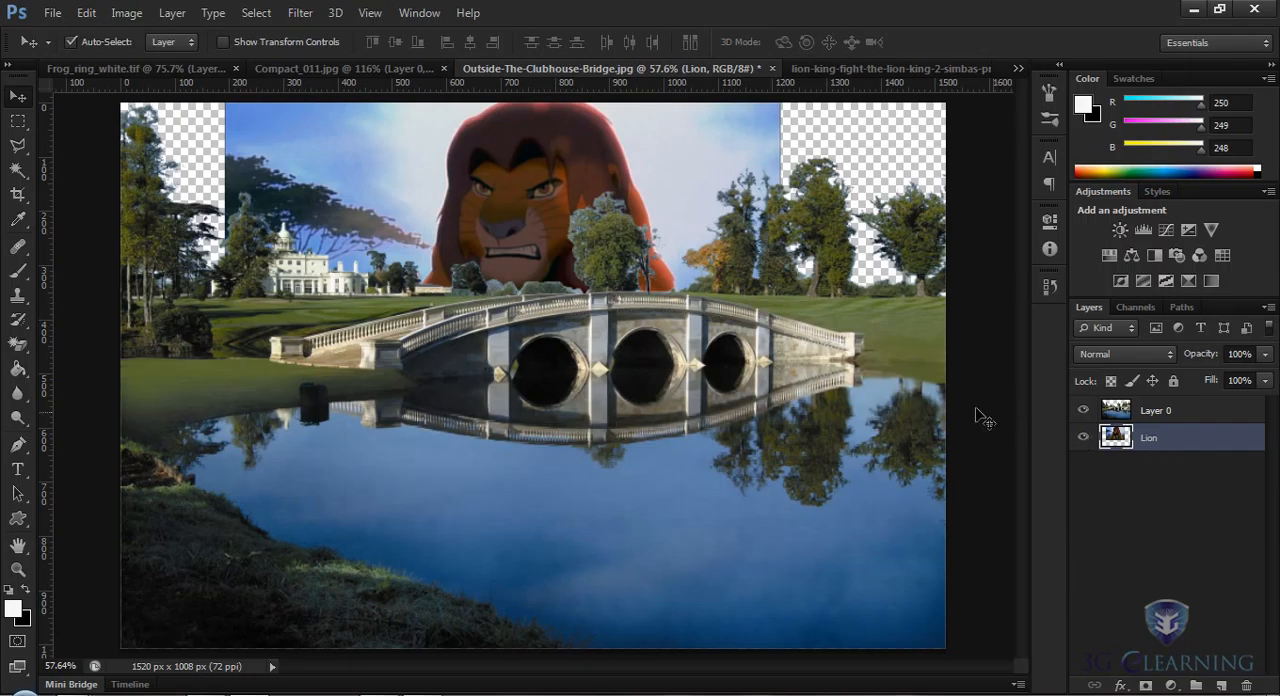
Step: Scale up the Lion layer with Free Transform until it fills the whole erased sky area
key(ctrl+t)
drag(782, 468, 905, 572)
key(Return)
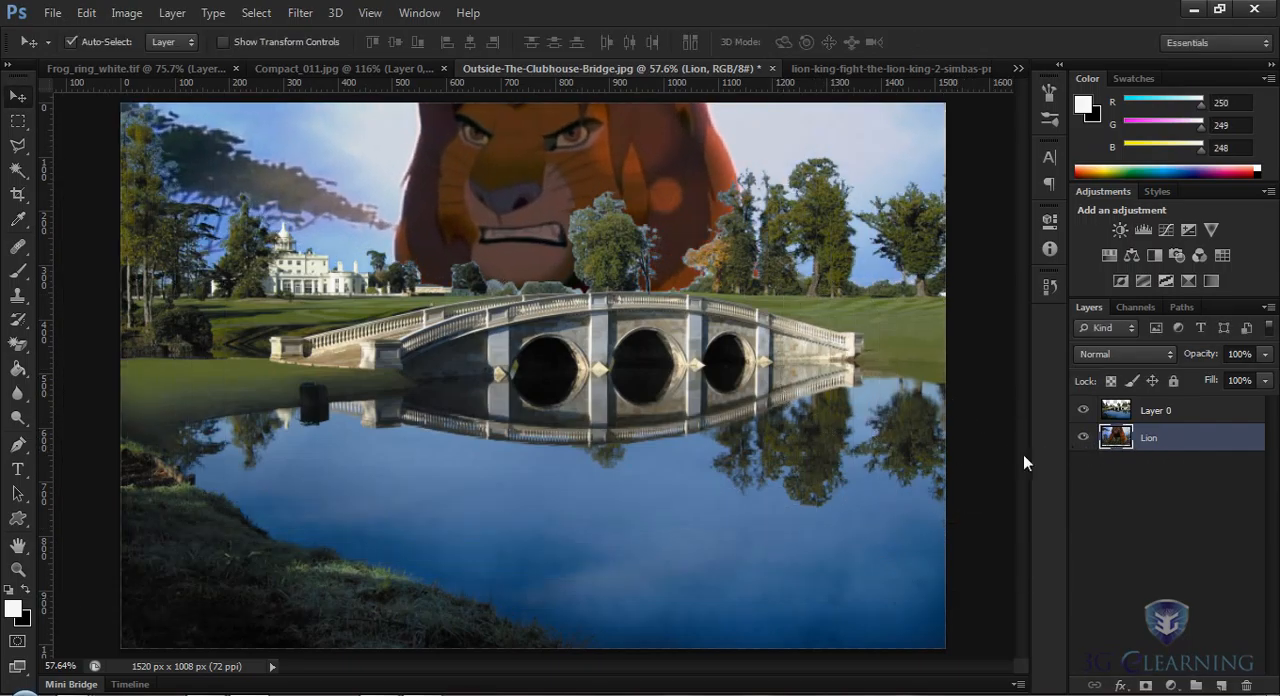
Step: Rename the bridge photo's layer as Bridge
double_click(1154, 411)
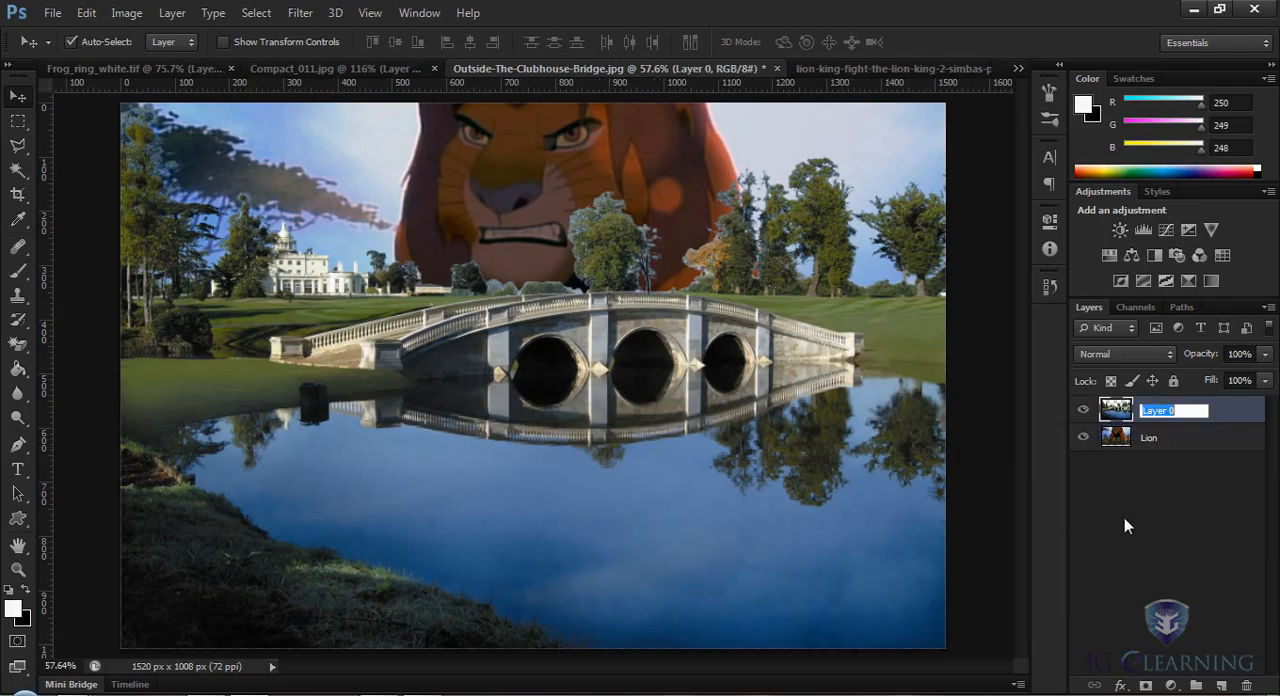
text(Bridge)
key(Return)
Step: Try lowering the Lion layer's opacity to 28% and restore it to 100%
click(1124, 440)
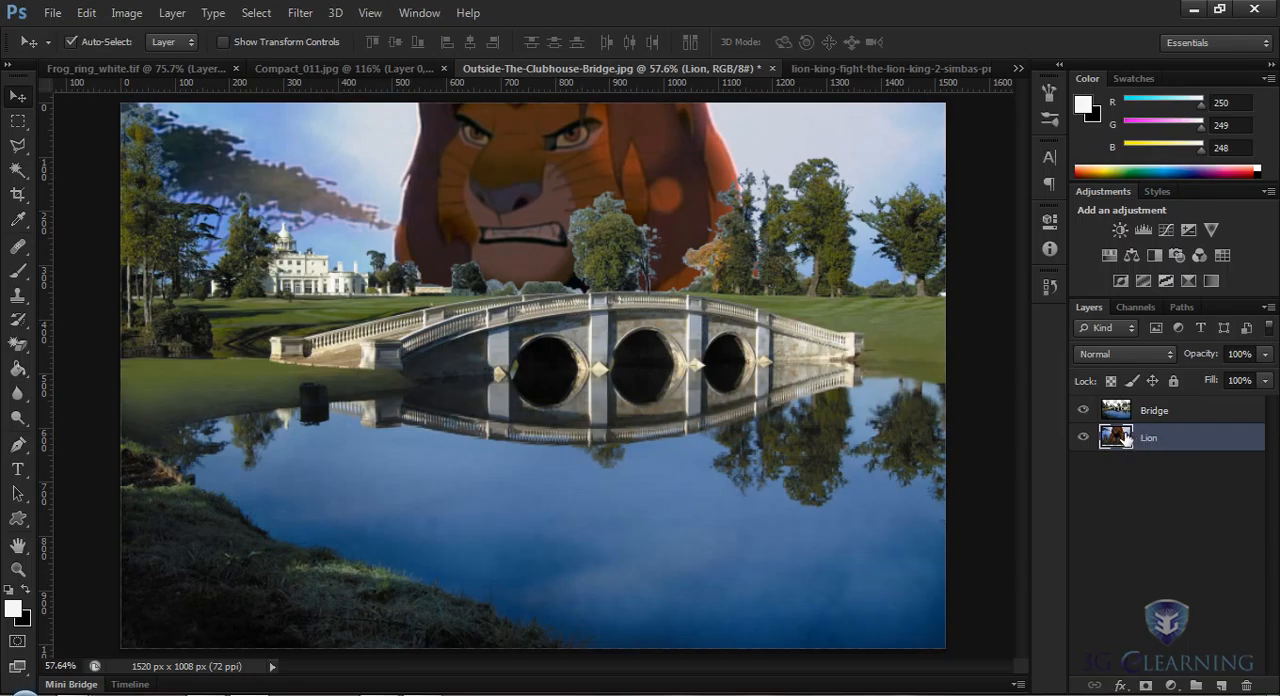
click(1267, 357)
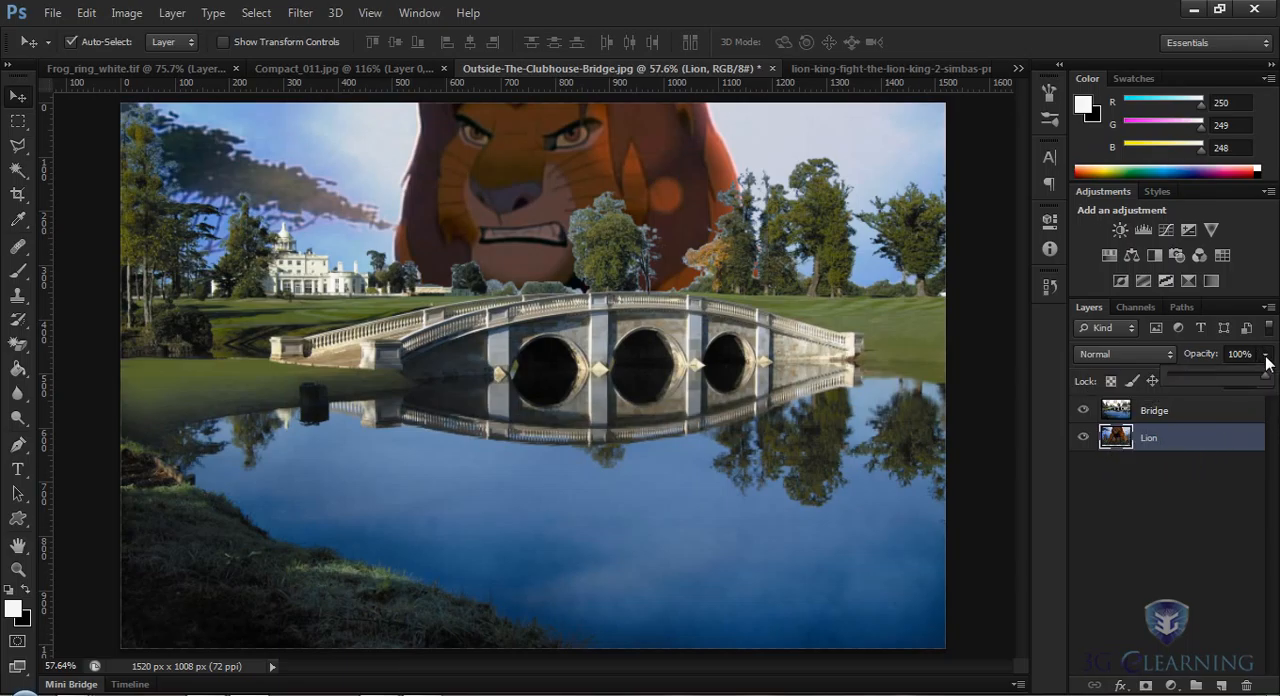
drag(1265, 383, 1212, 387)
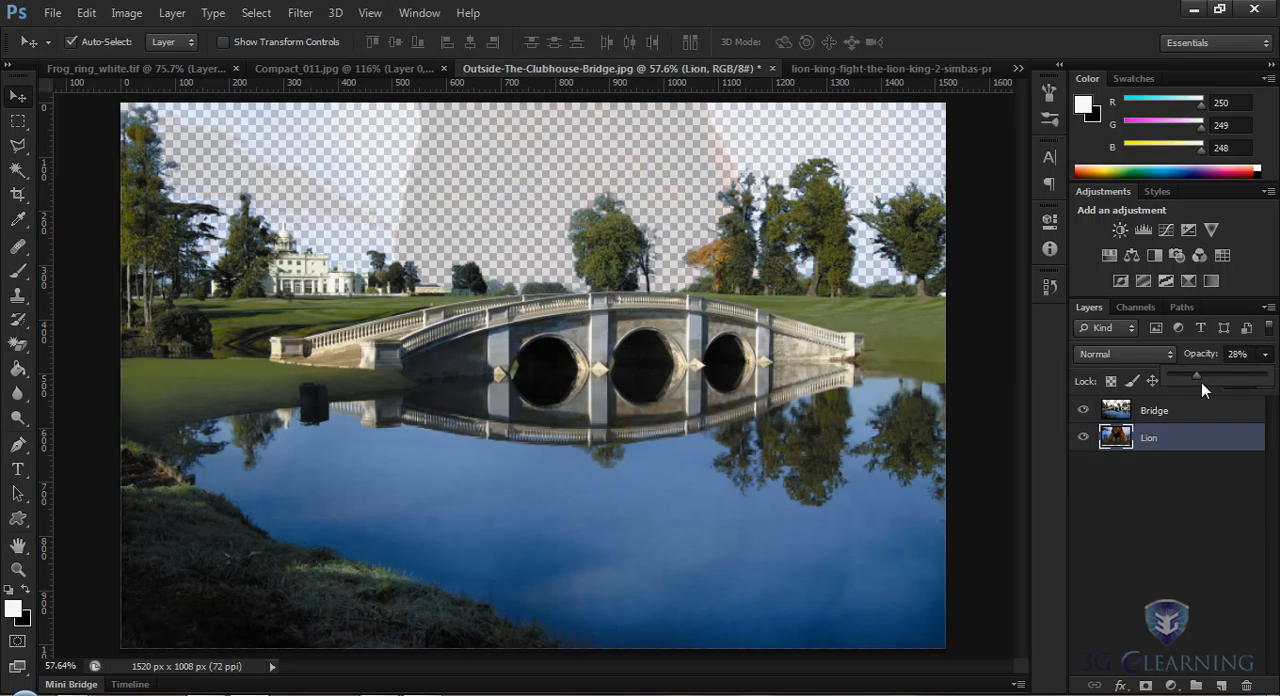
click(1268, 360)
drag(1200, 374, 1268, 380)
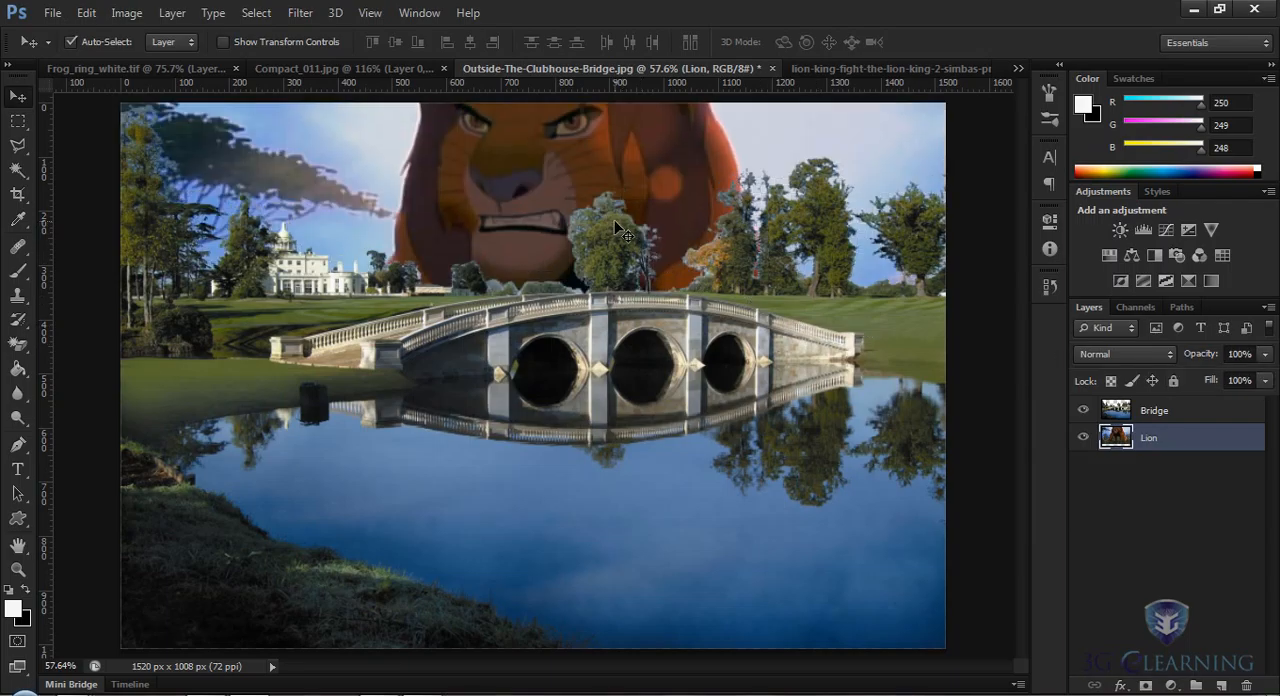
Step: Add a new empty layer named White directly above the Lion layer
click(172, 13)
mouse_move(196, 37)
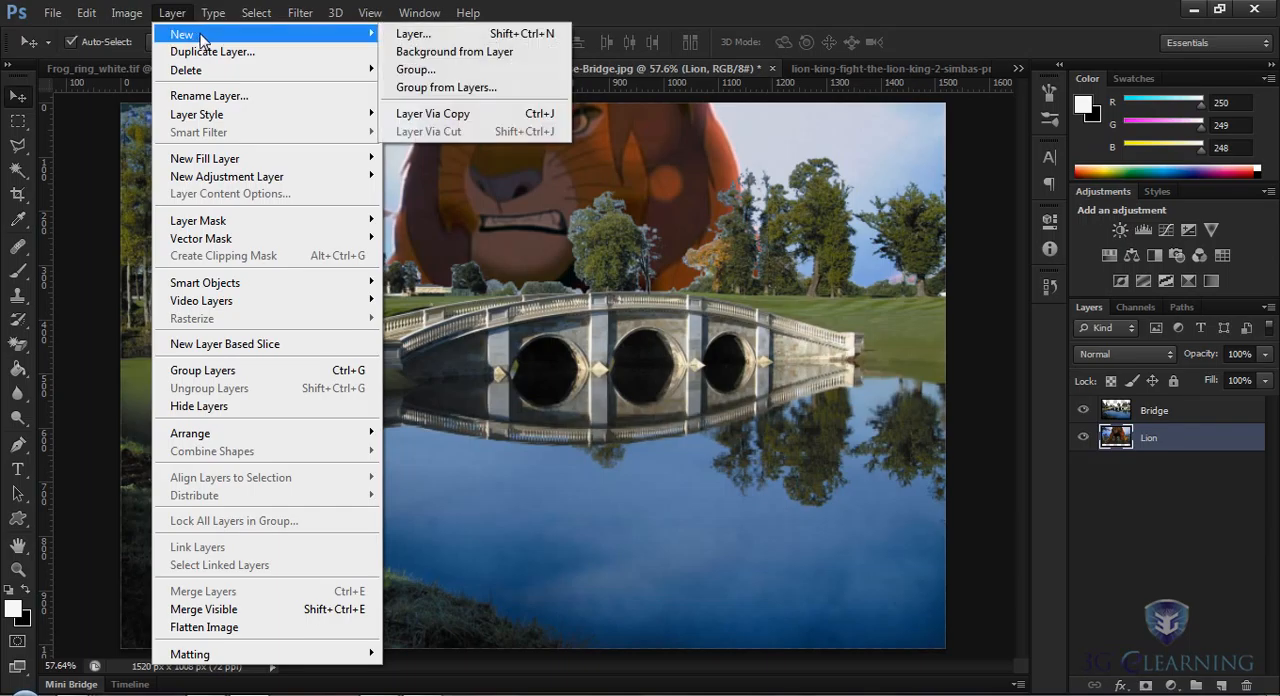
click(410, 36)
text(White)
key(Return)
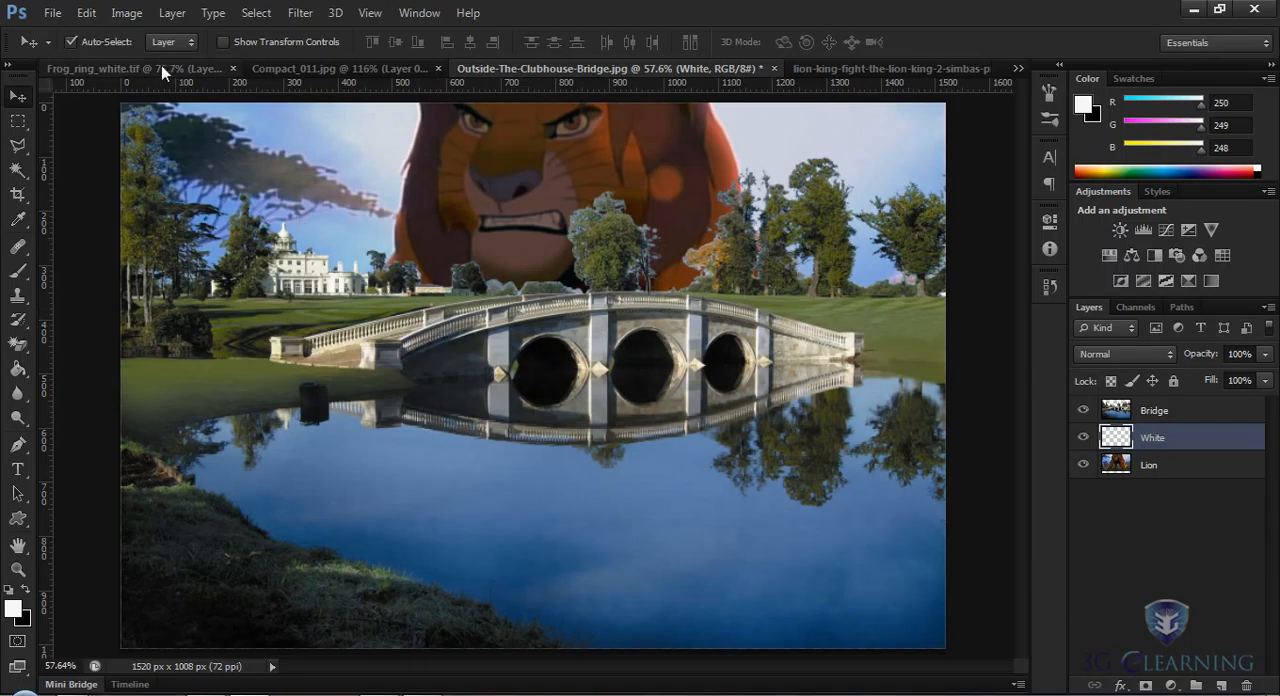
Step: Fill the White layer with white in Normal mode at 100% opacity, finishing with the Move tool active
click(86, 13)
click(195, 273)
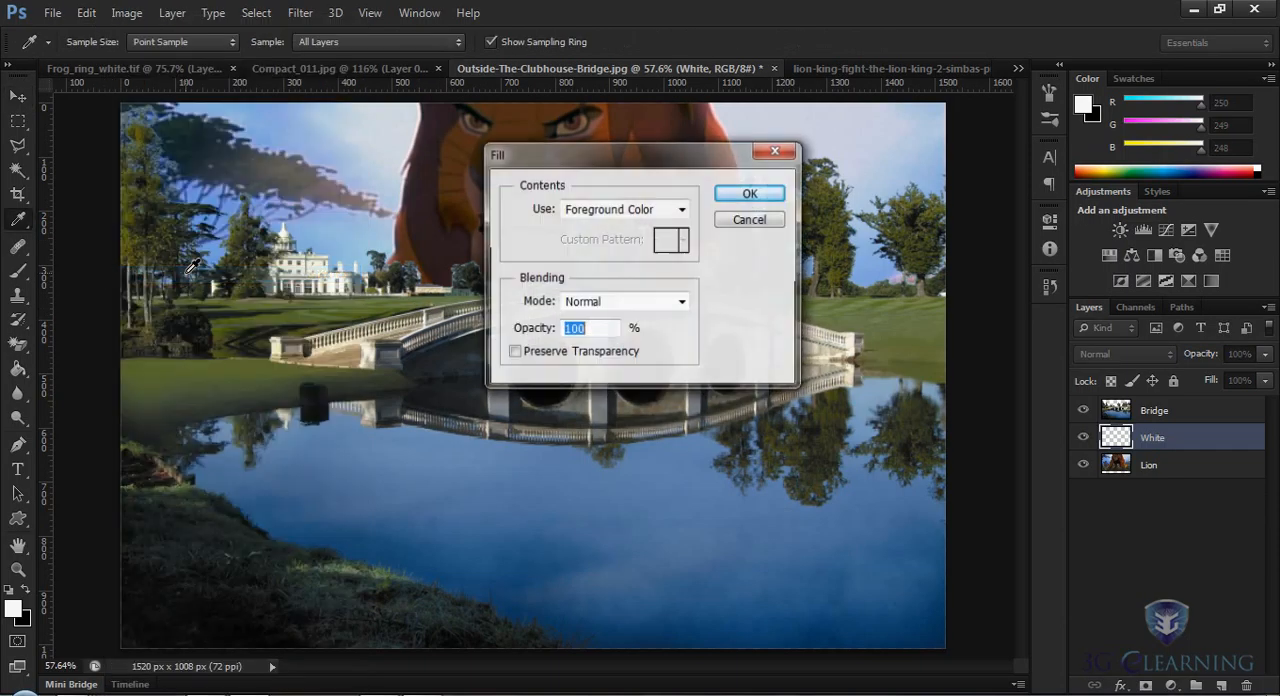
click(681, 210)
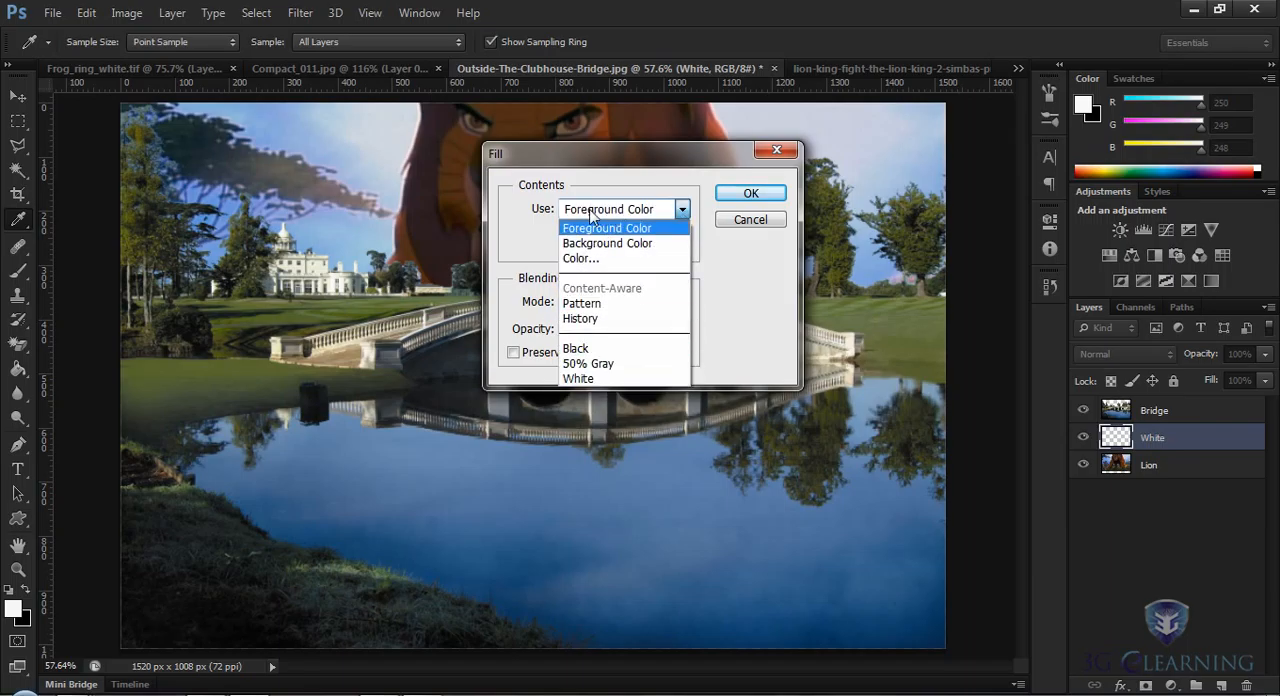
click(589, 380)
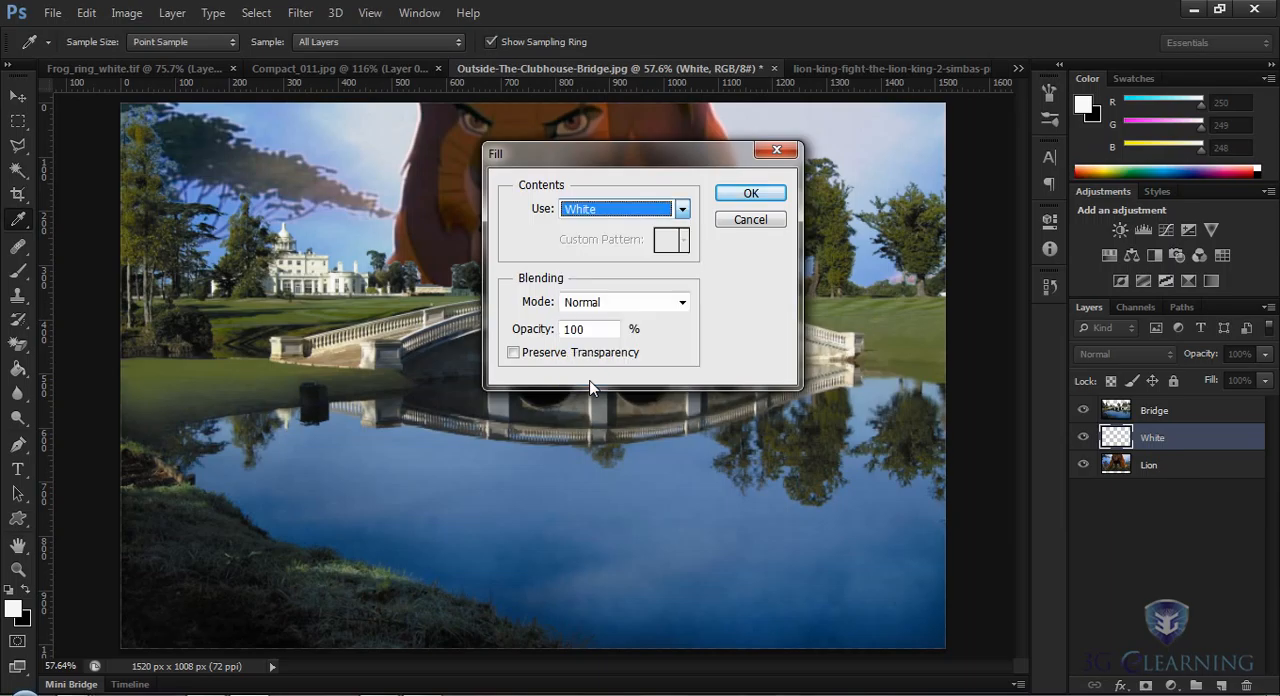
click(745, 194)
key(v)
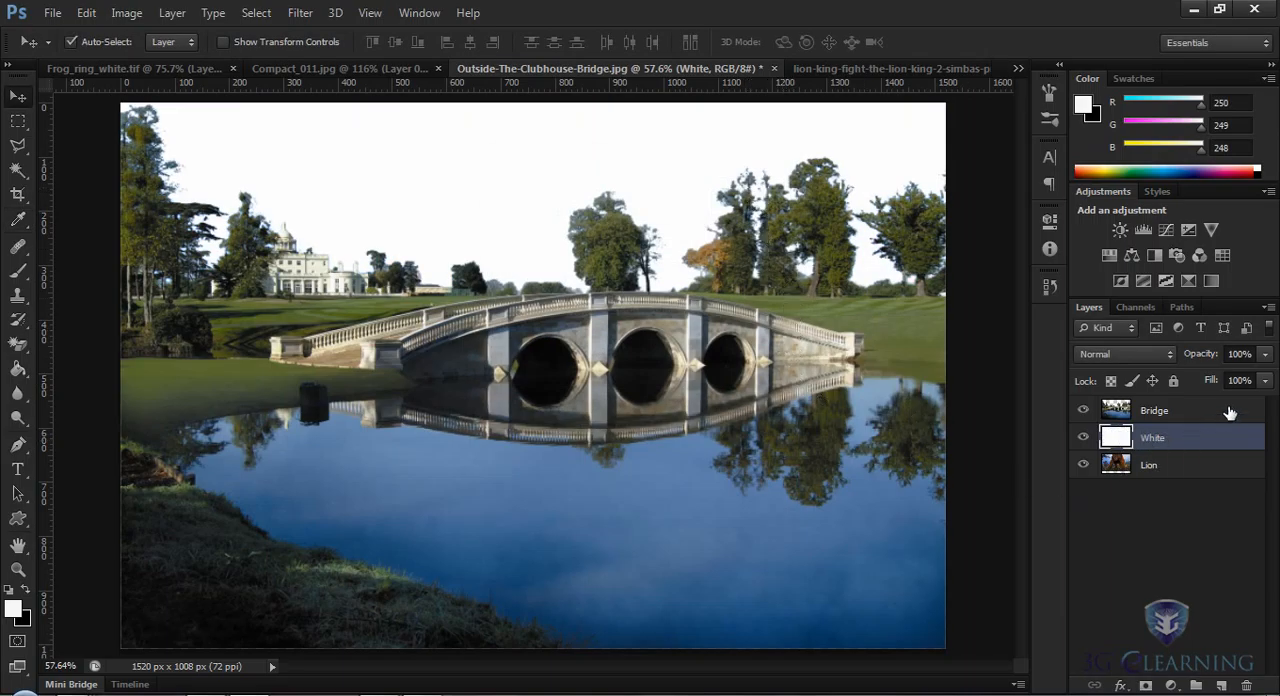
Step: Reduce the White layer's opacity to 18% to fade the lion behind the bridge
click(1266, 360)
drag(1266, 373, 1211, 383)
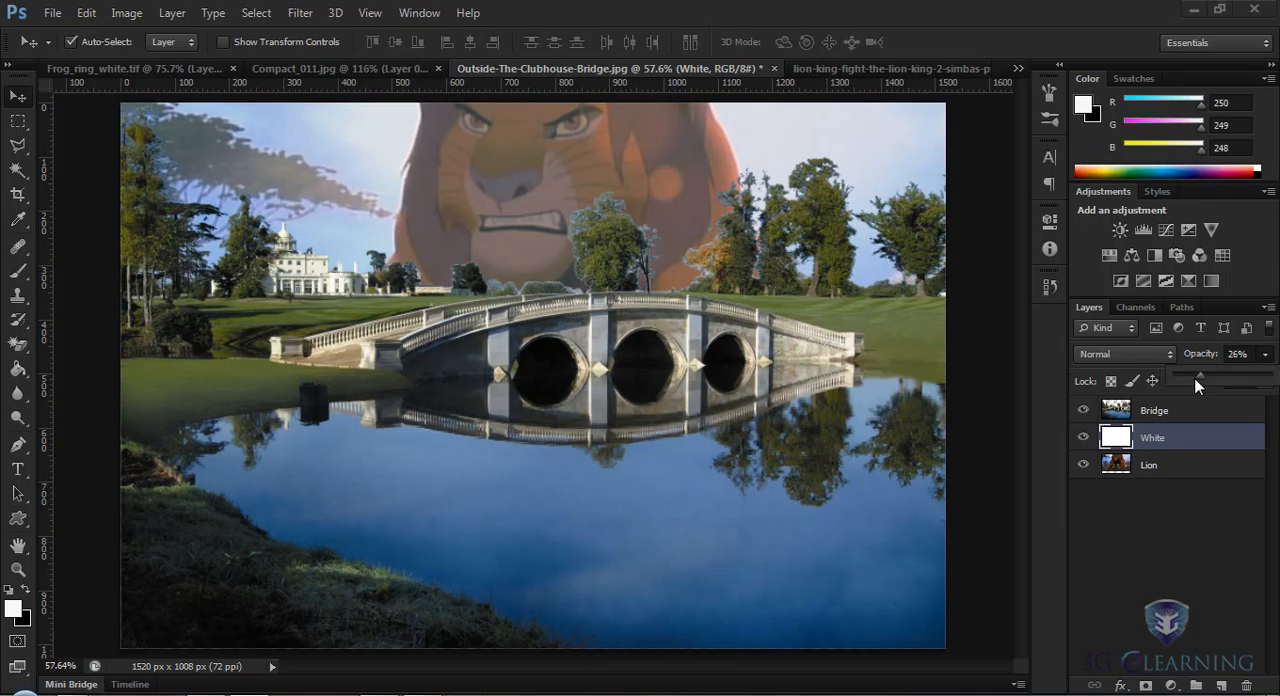
drag(1201, 375, 1191, 376)
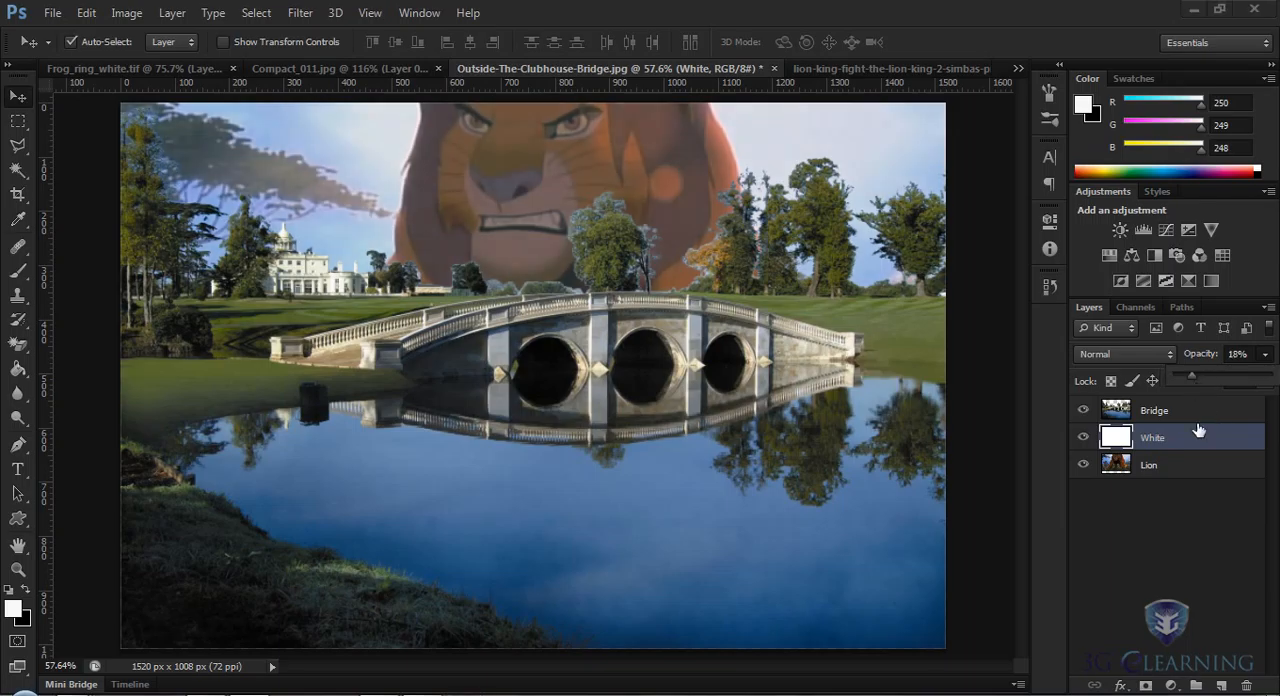
Step: Switch to the Quick Selection tool and return to the Magic Eraser
click(20, 344)
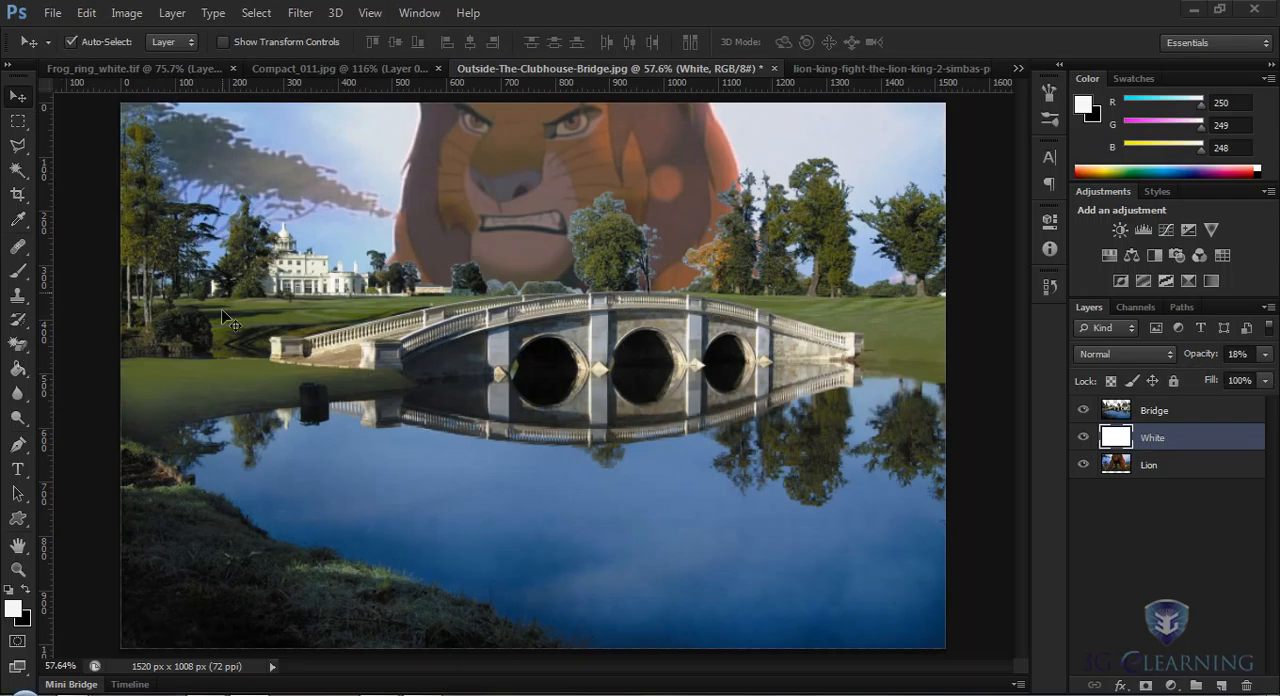
click(23, 349)
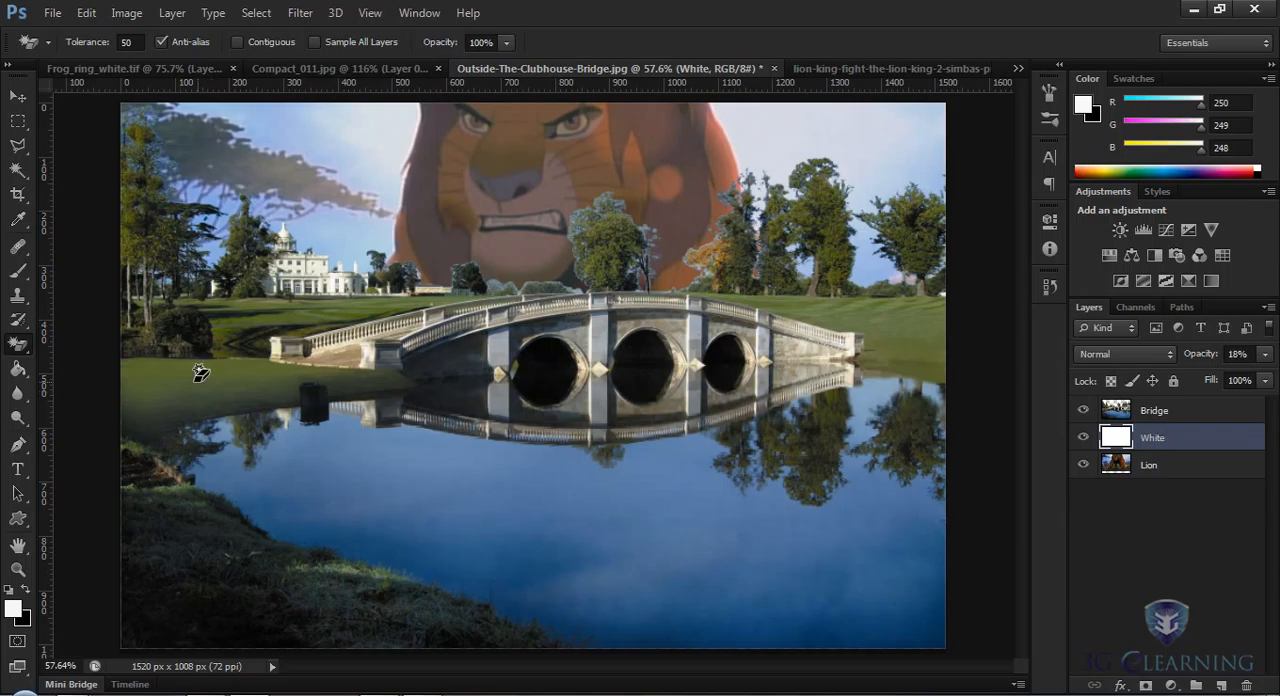
click(22, 176)
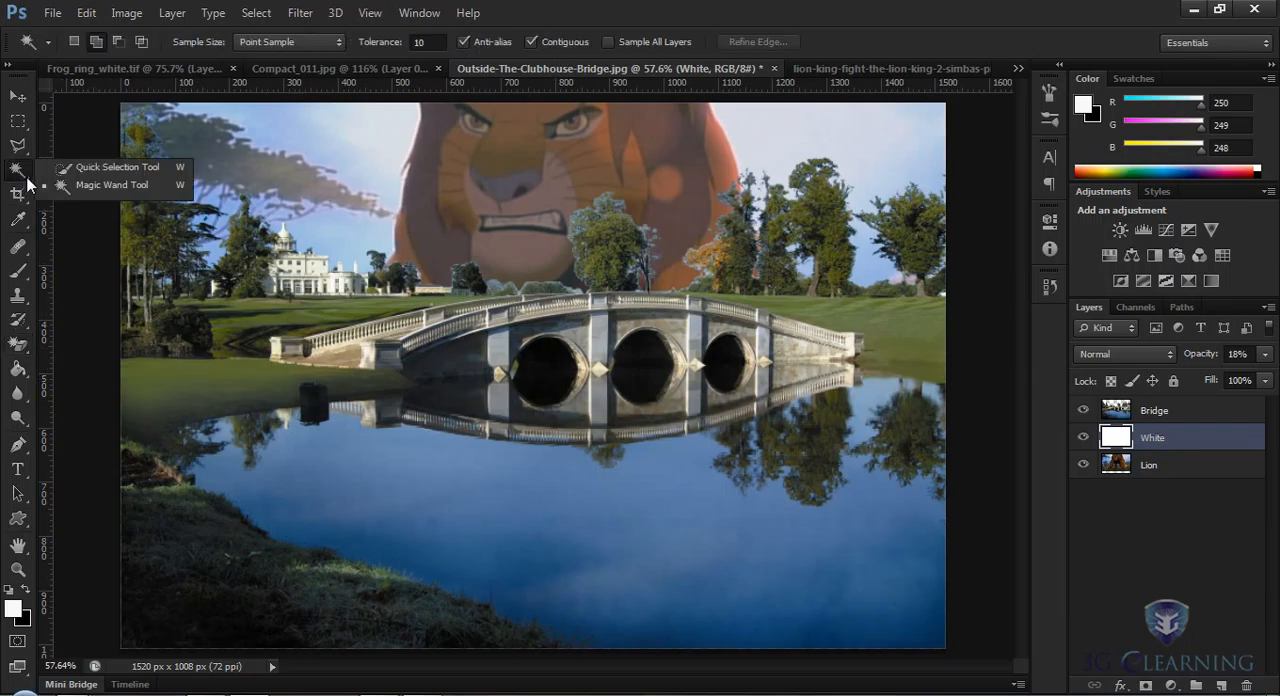
click(117, 166)
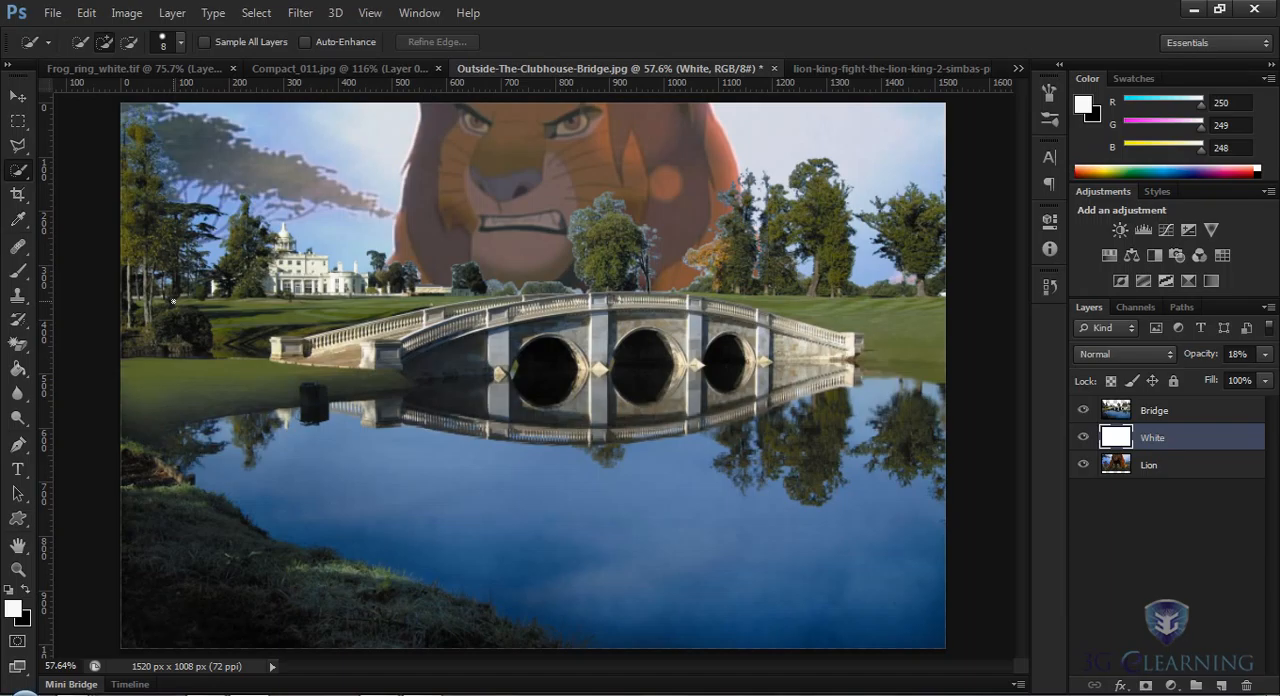
click(18, 345)
click(70, 377)
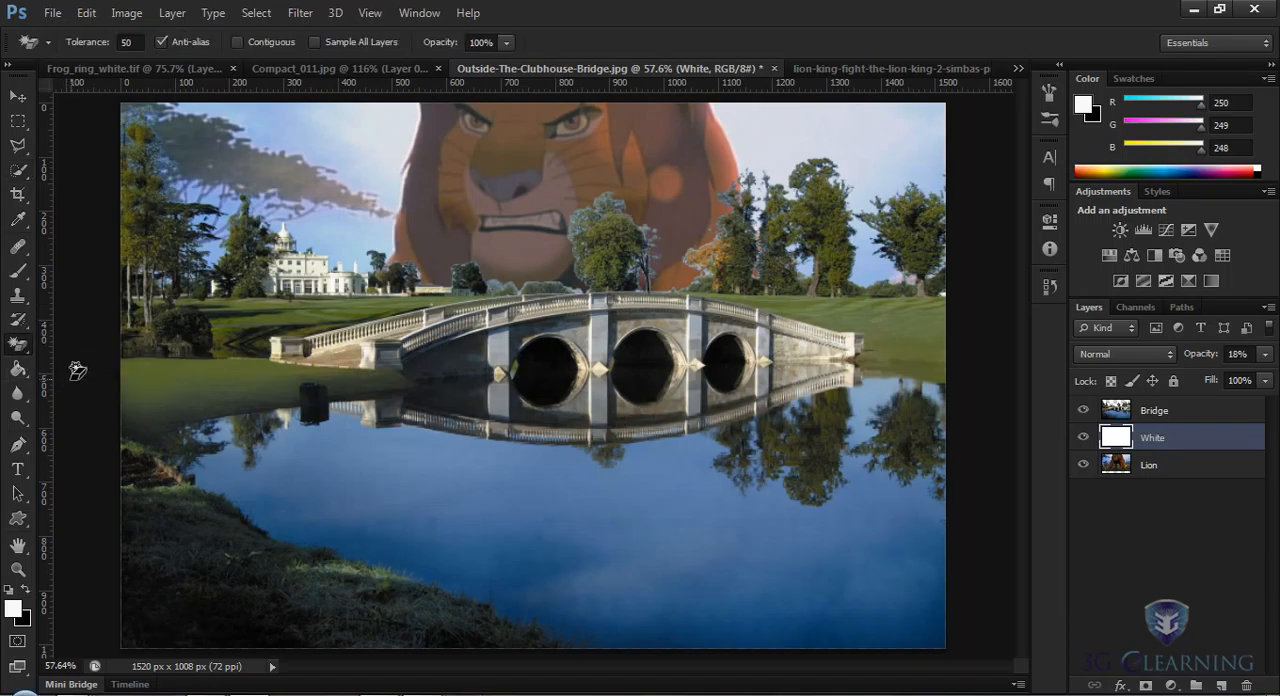